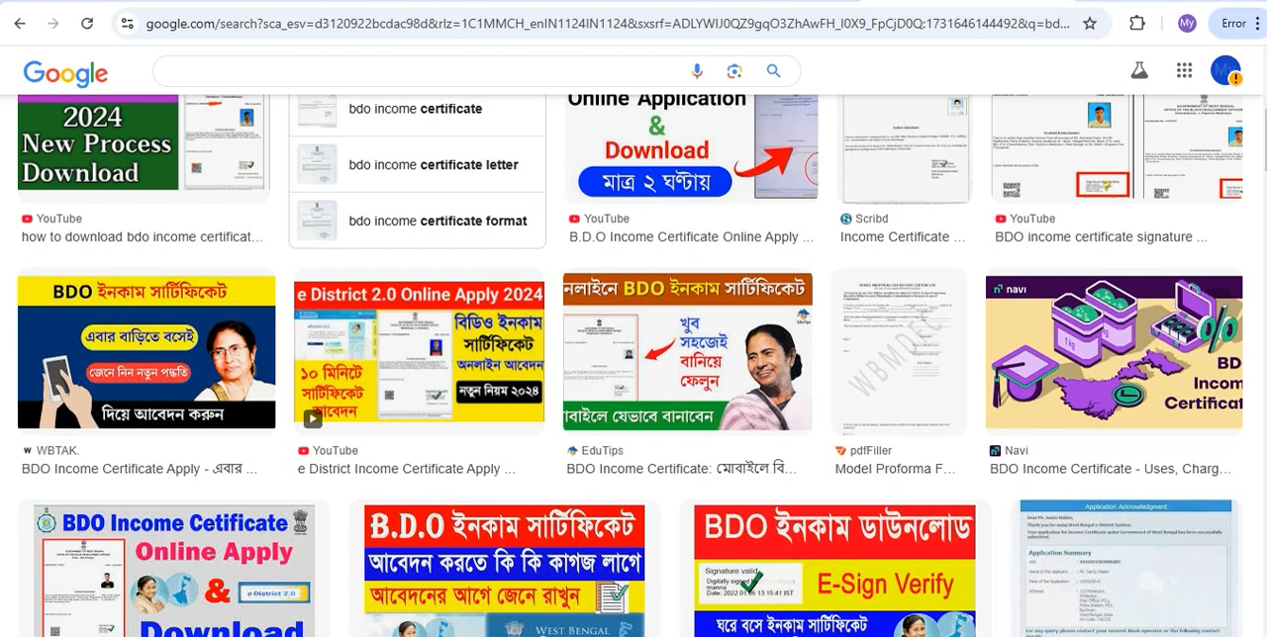
Look through the image search results about the BDO income certificate
scroll(629, 366, down, 1)
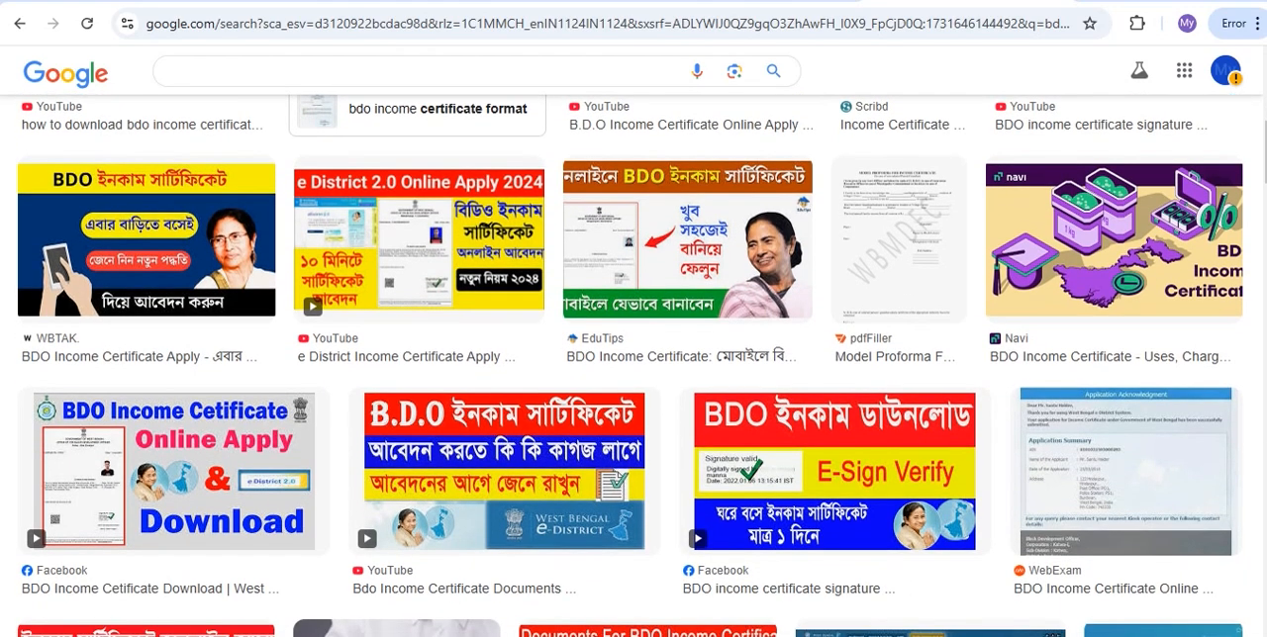
scroll(630, 365, down, 2)
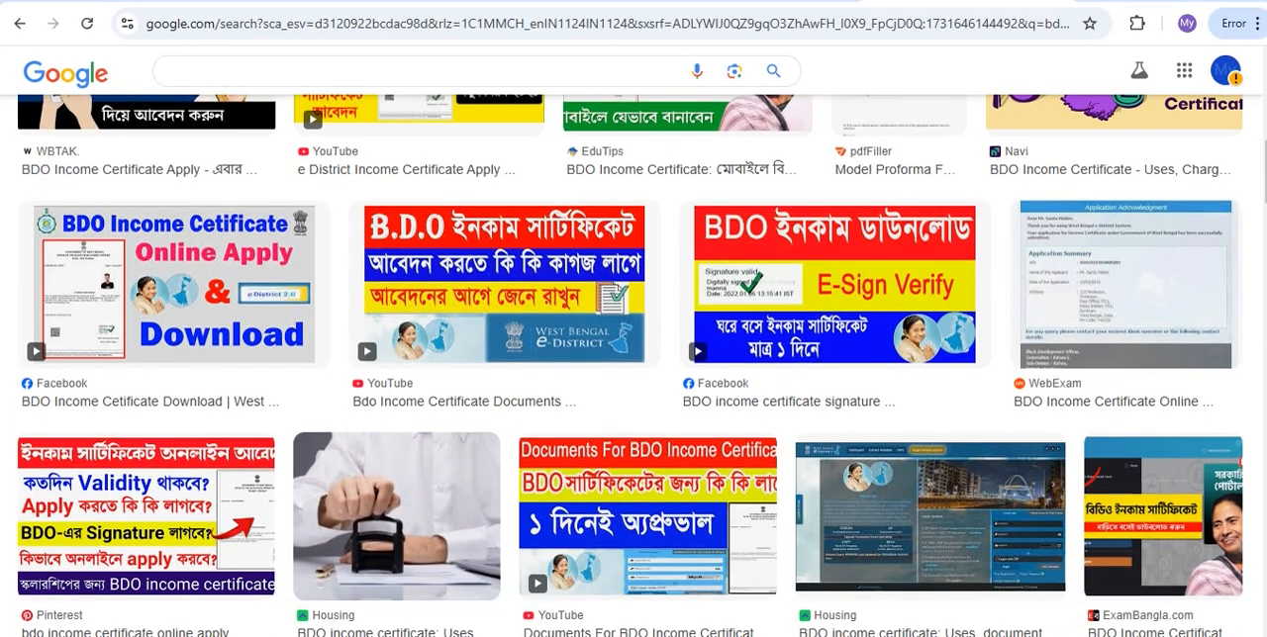
scroll(629, 365, down, 2)
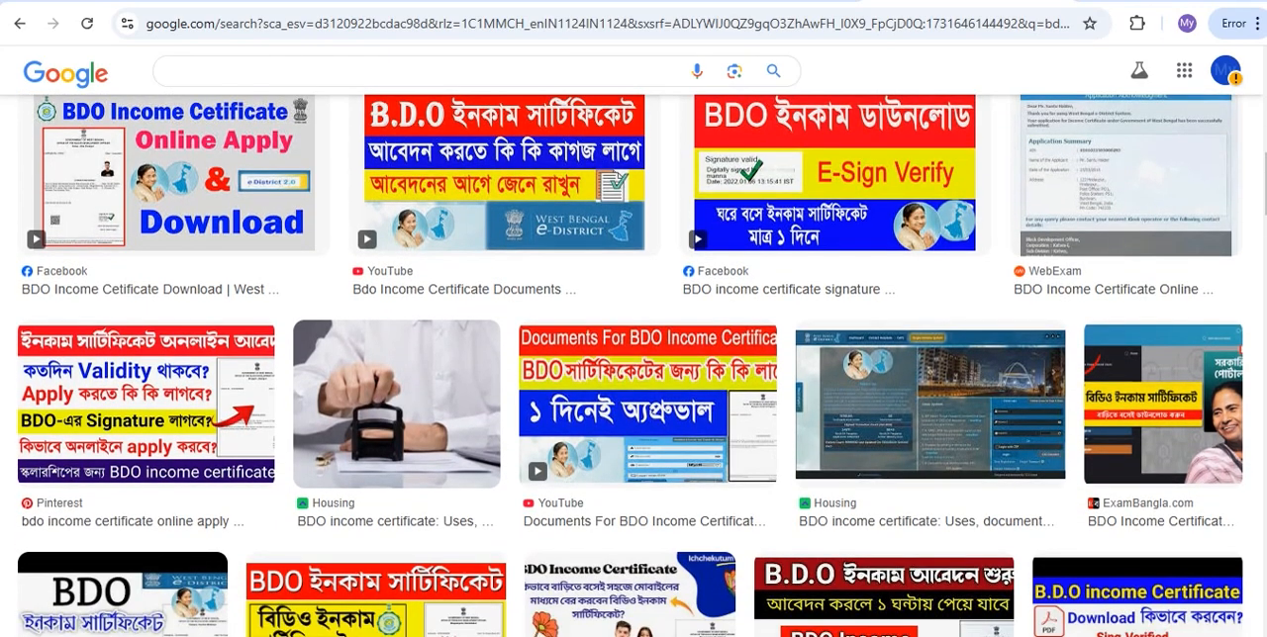
scroll(629, 365, down, 2)
scroll(629, 365, down, 1)
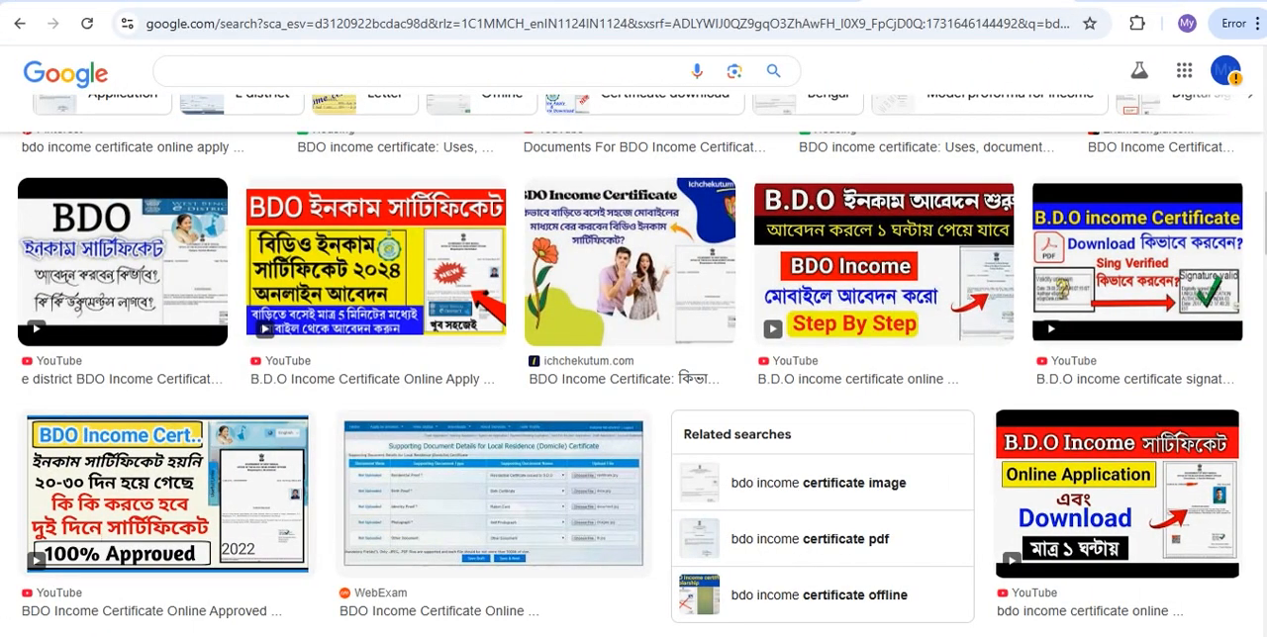
scroll(629, 365, down, 1)
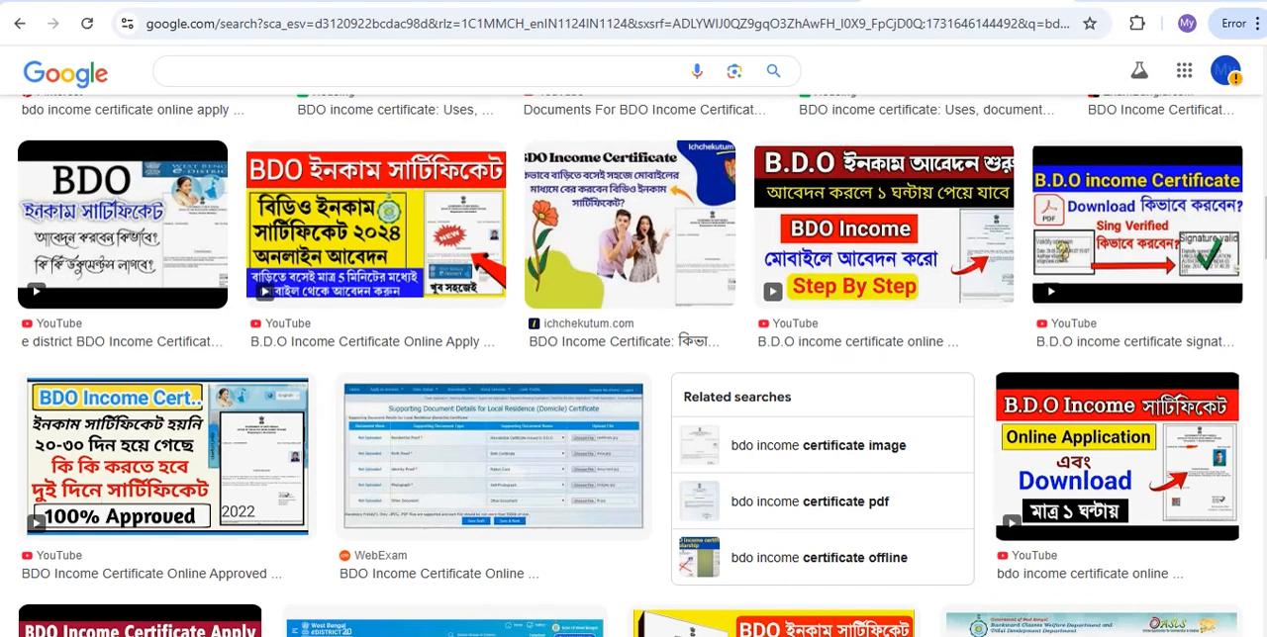
scroll(629, 365, down, 1)
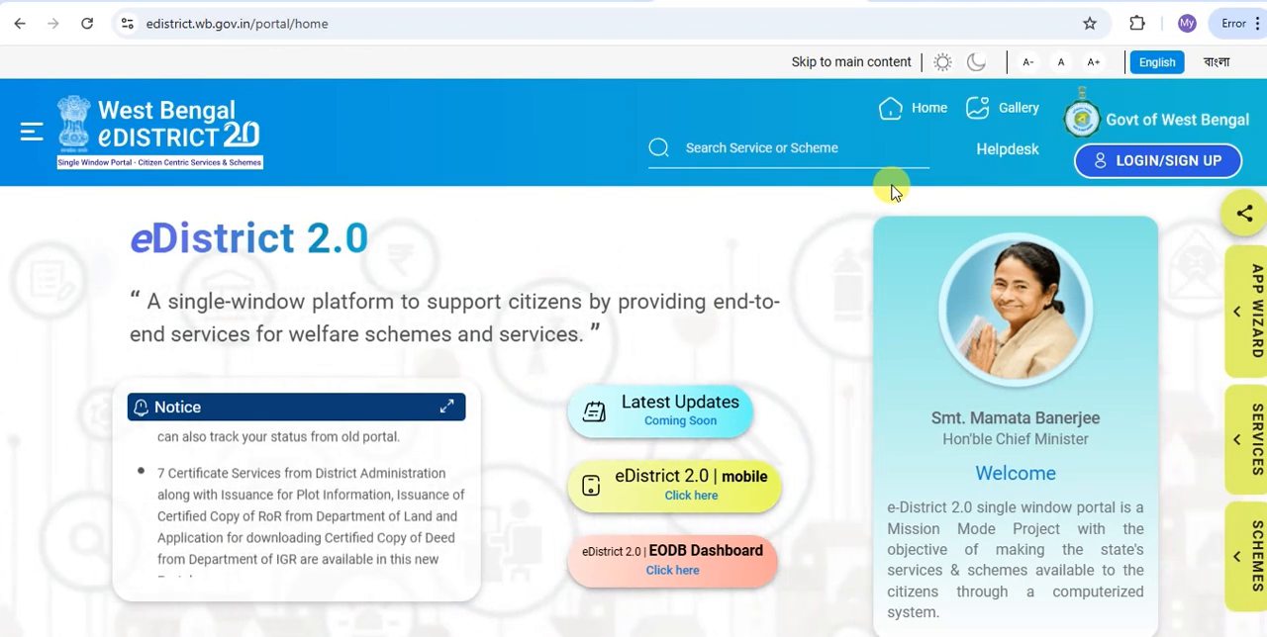
Open the West Bengal eDistrict 2.0 portal's login and sign in by submitting the one-time password
click(1143, 167)
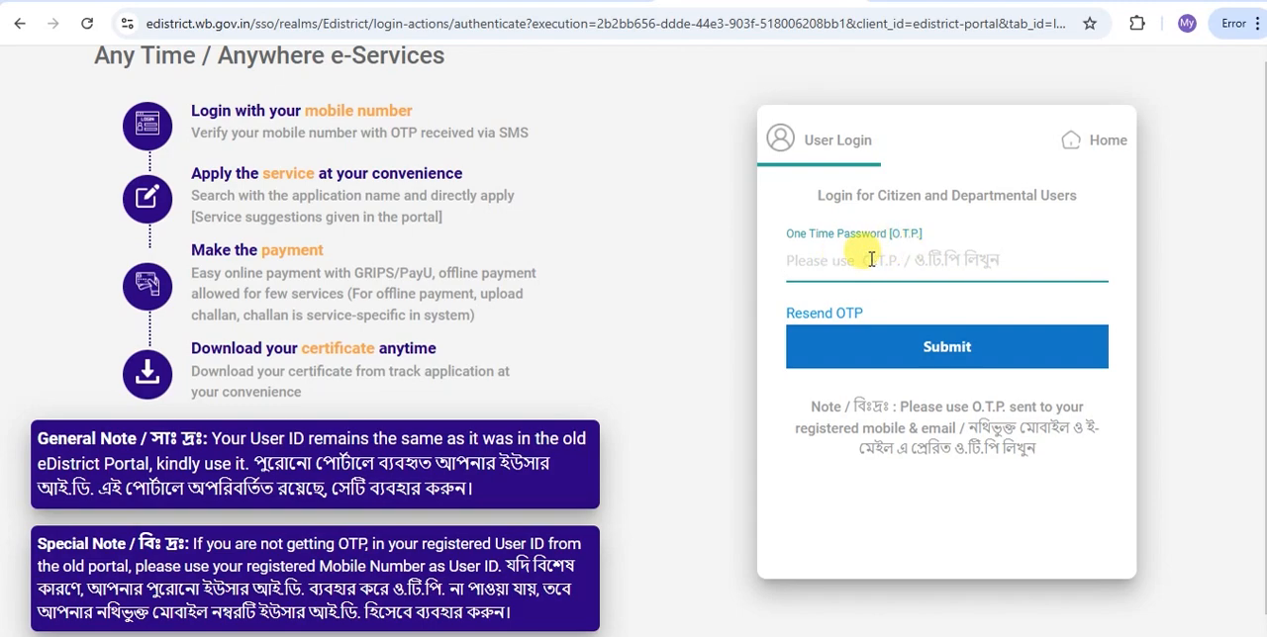
key(ctrl+v)
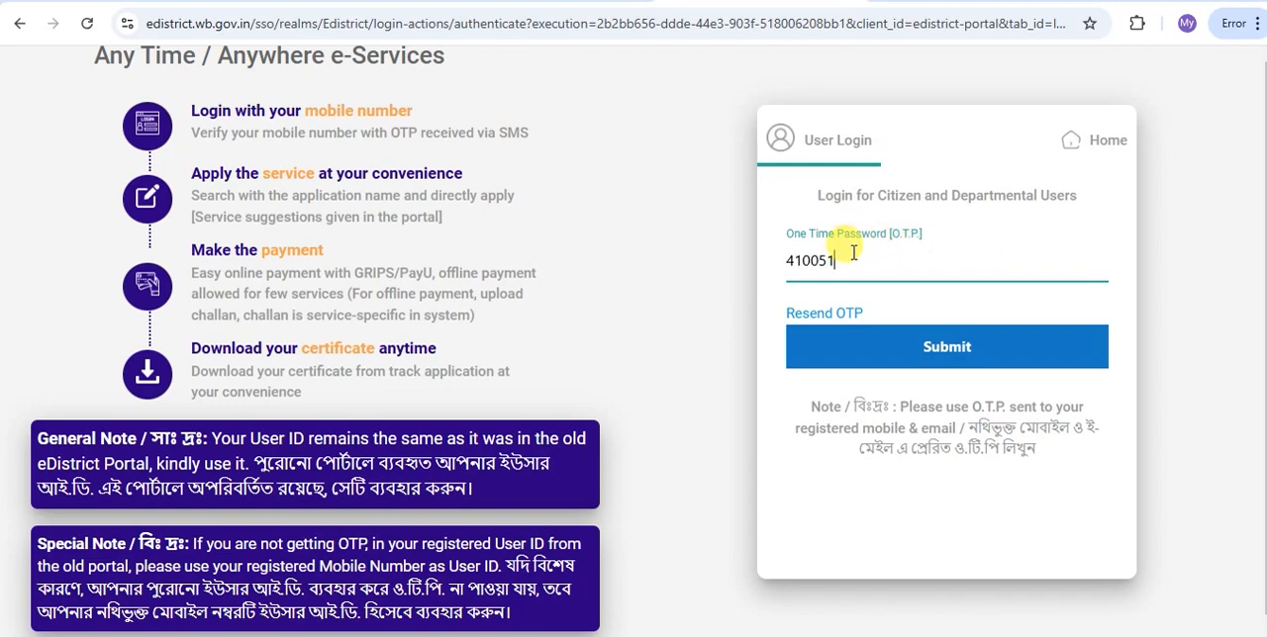
click(955, 354)
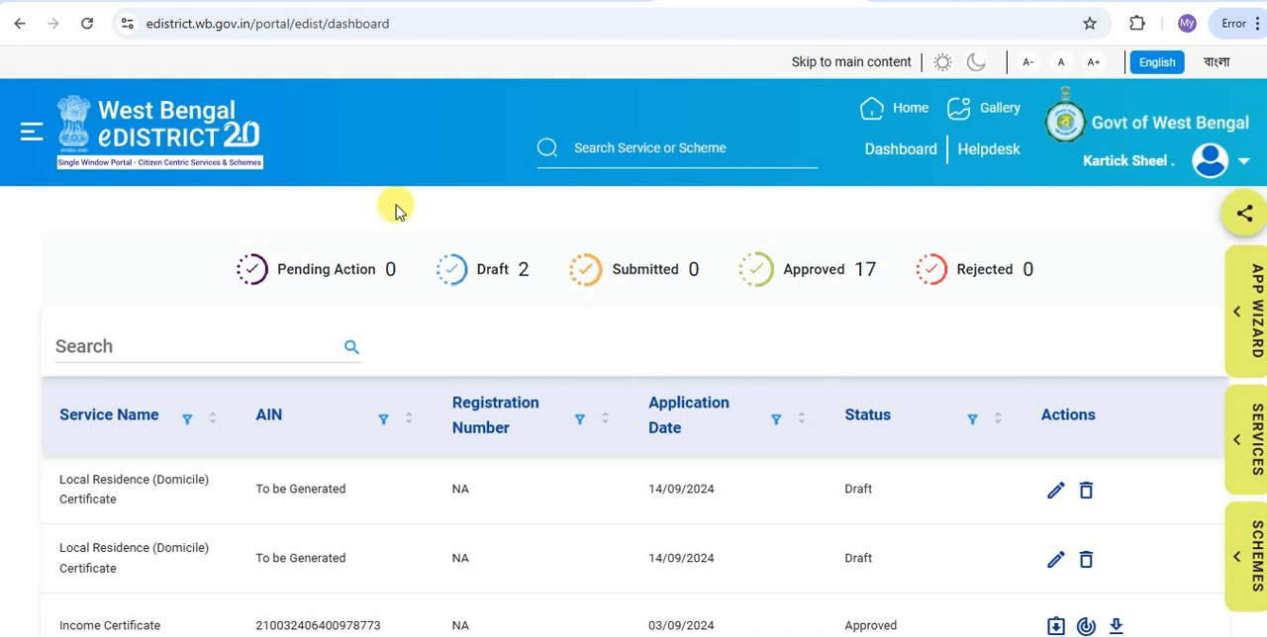
Start an Income Certificate application from the Certificates group of the portal's services and accept its eligibility and document criteria
click(32, 141)
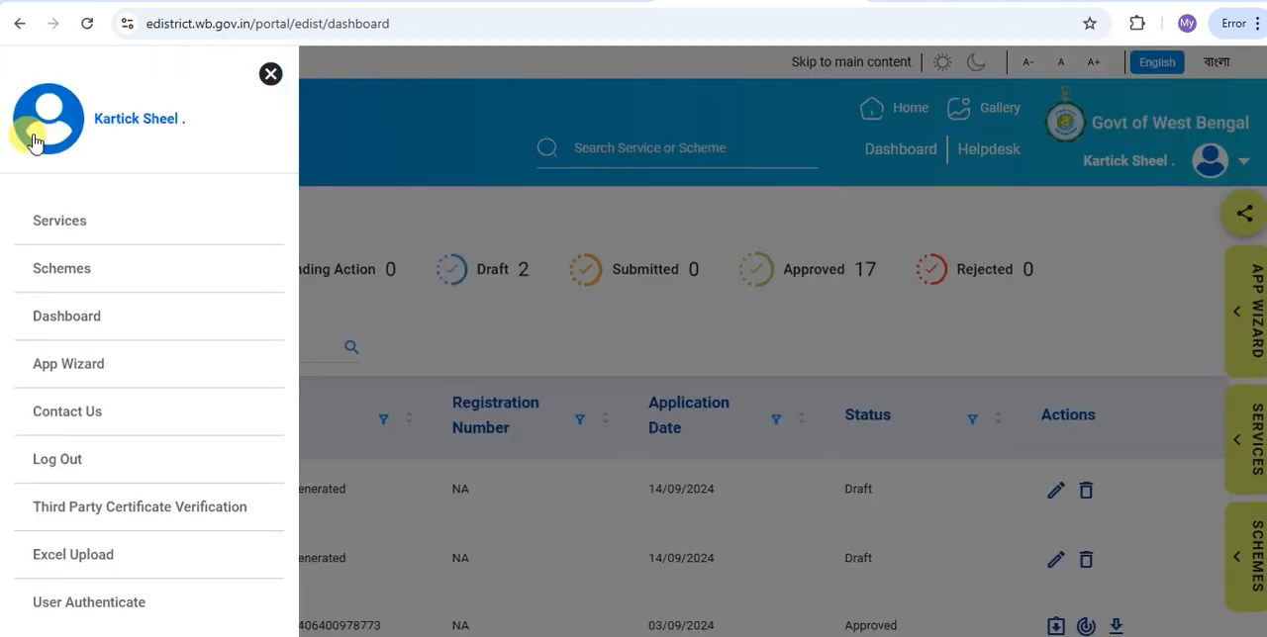
click(59, 220)
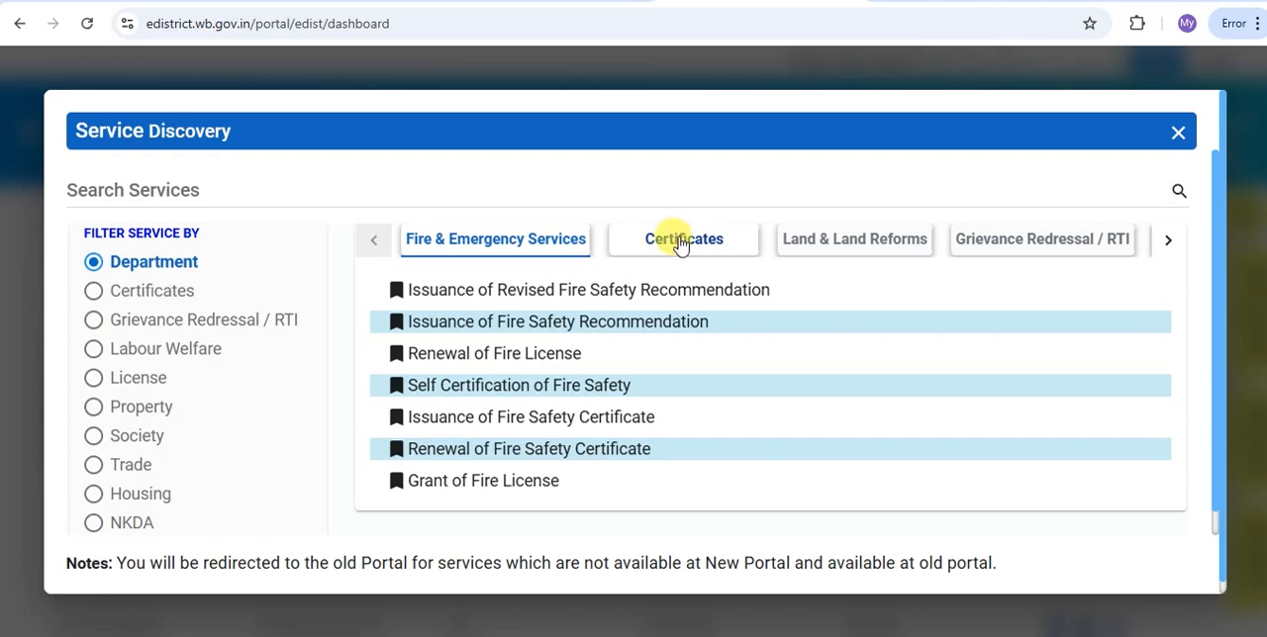
click(667, 251)
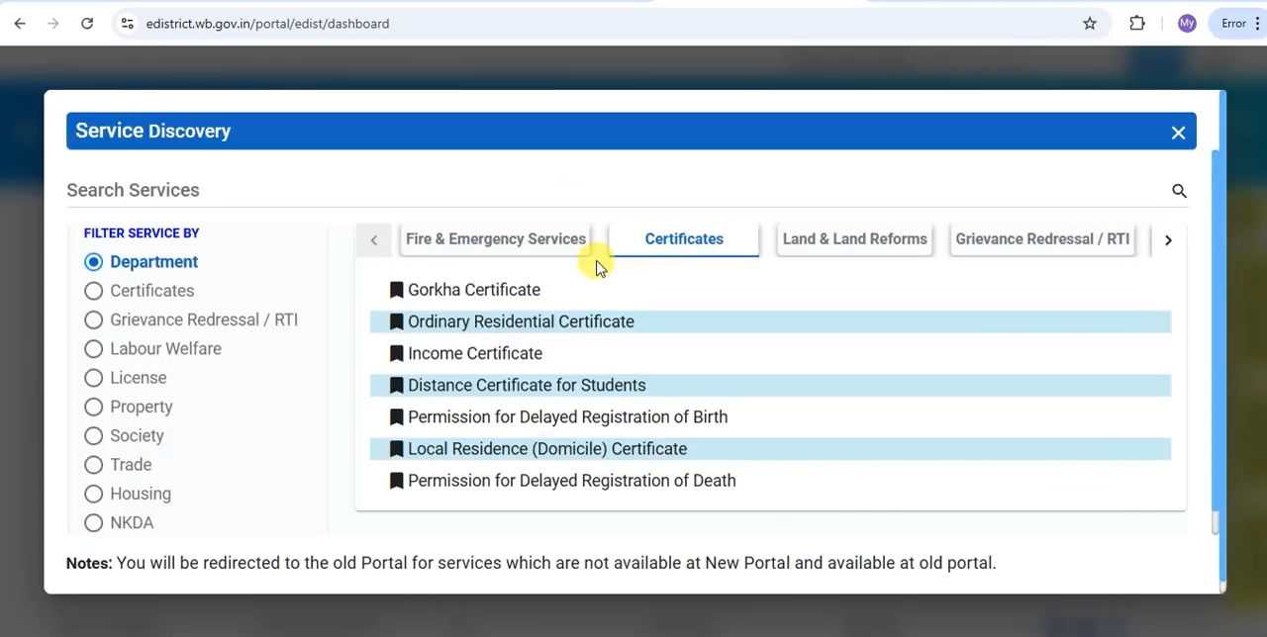
scroll(546, 335, down, 1)
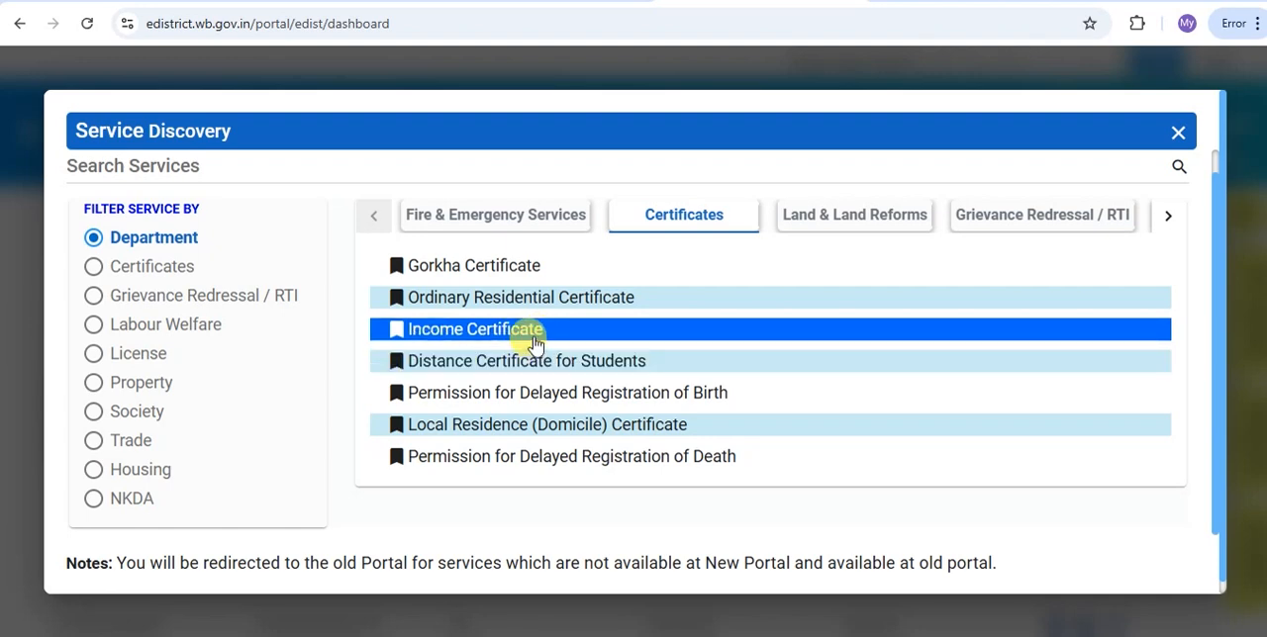
scroll(535, 336, up, 1)
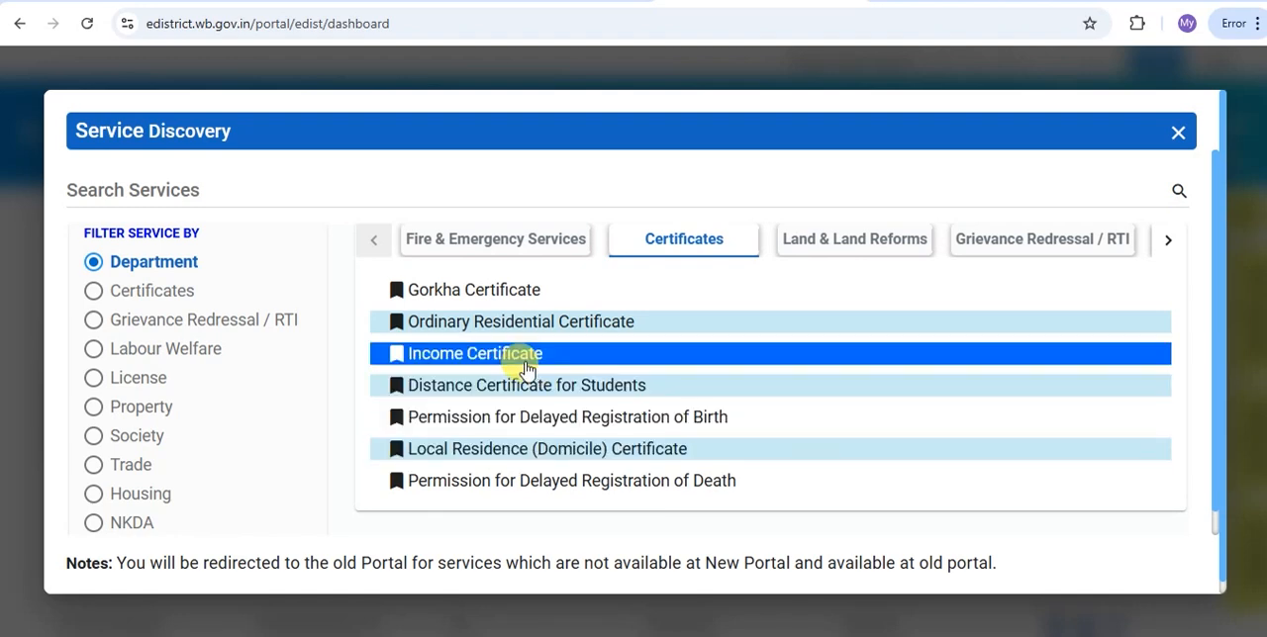
click(470, 354)
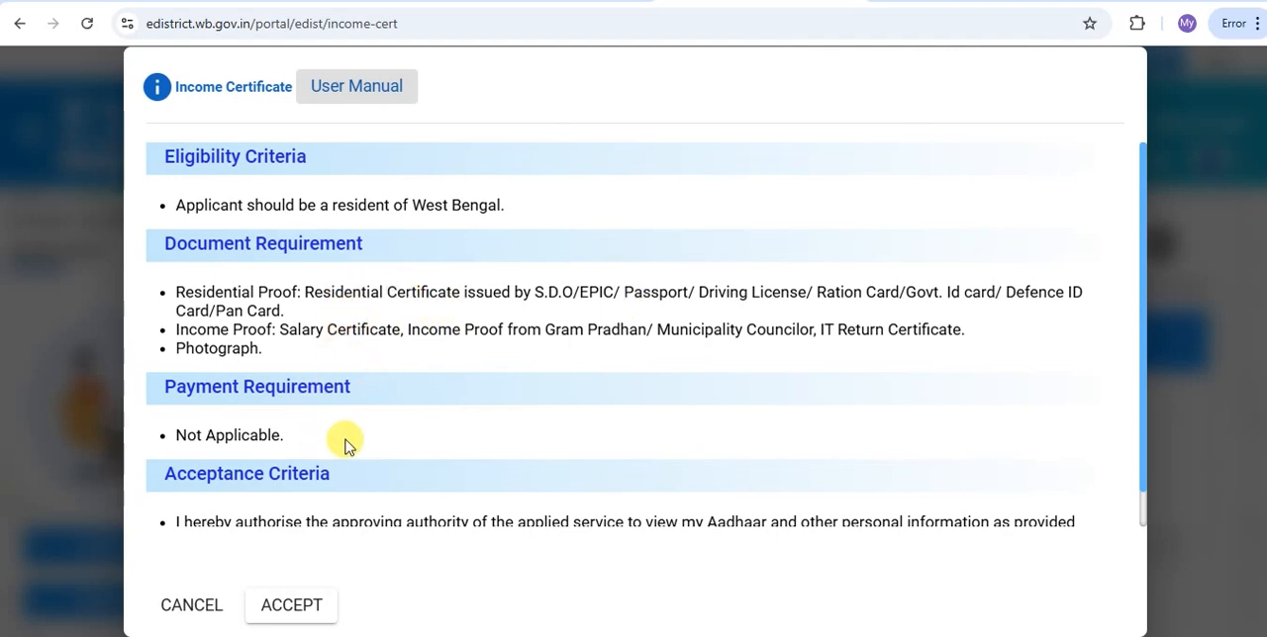
click(297, 605)
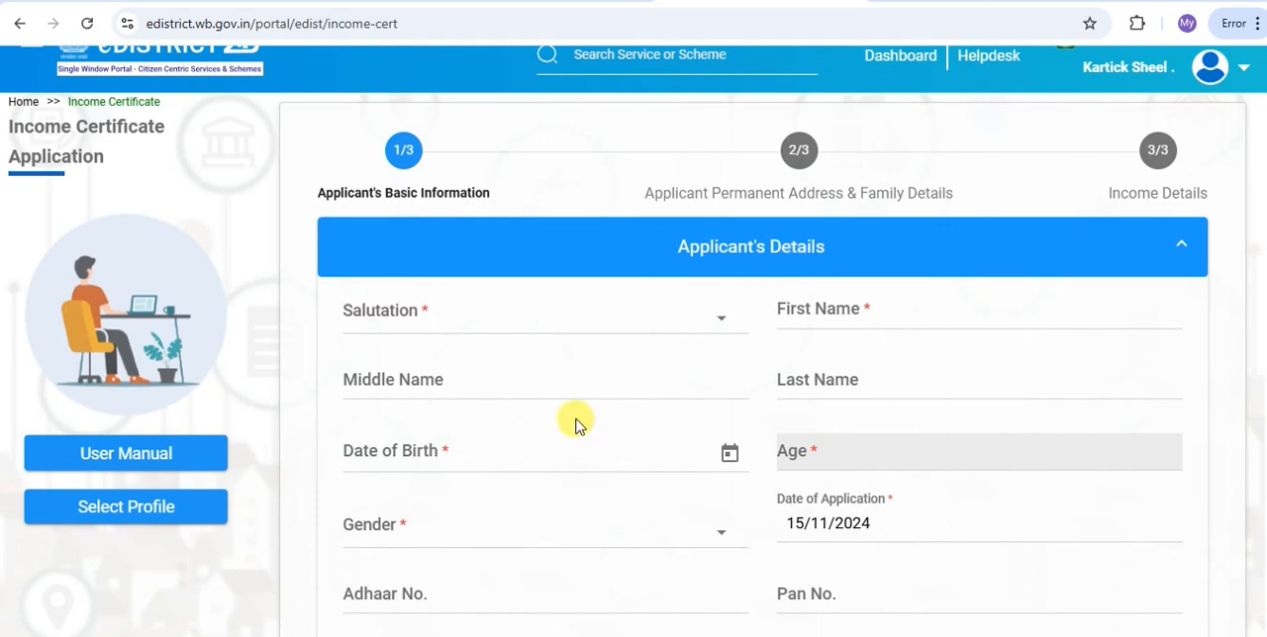
Set the applicant's salutation to Mr. in the Applicant's Details section
click(394, 317)
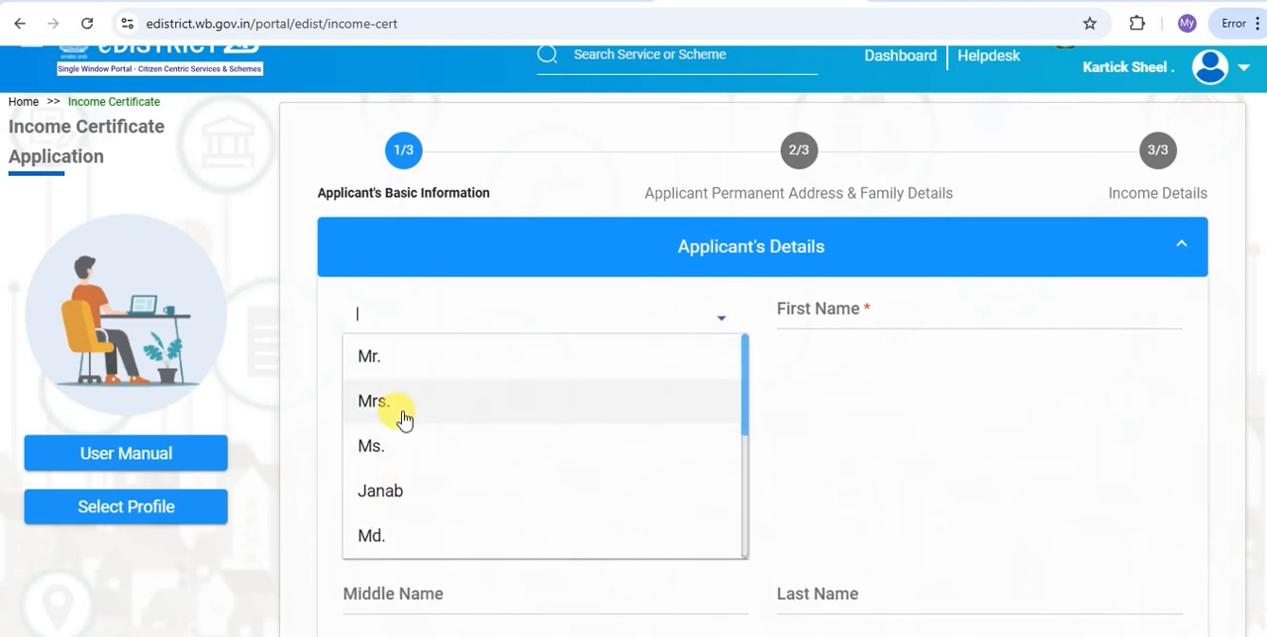
click(368, 356)
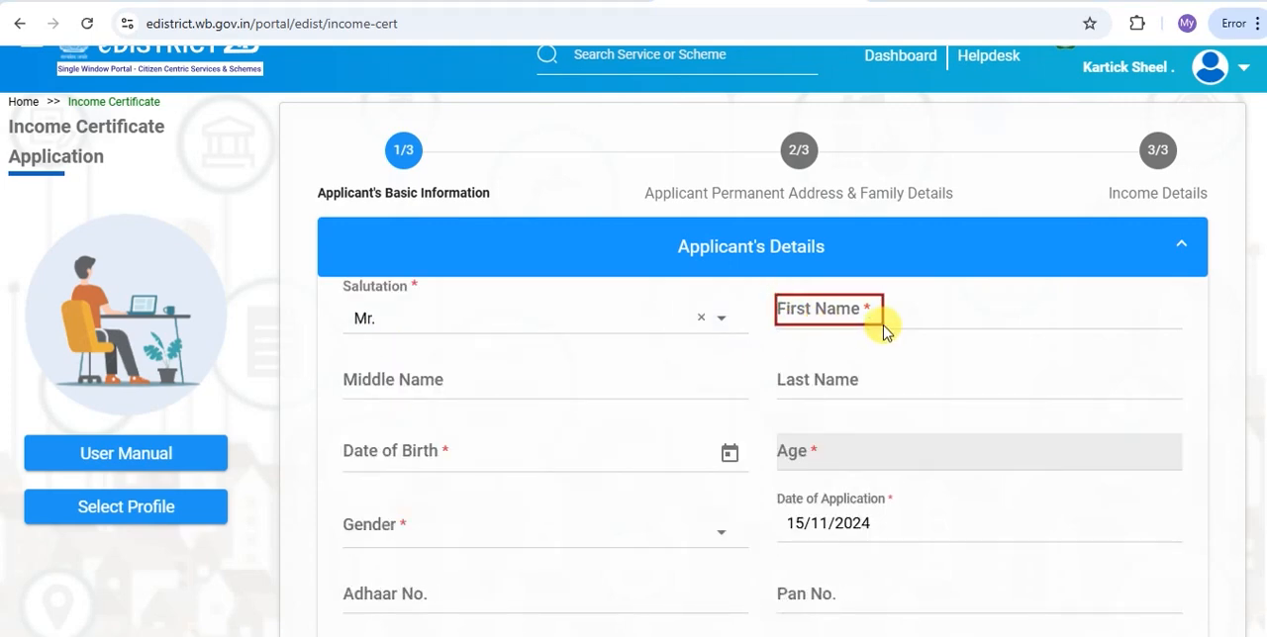
drag(354, 370, 416, 388)
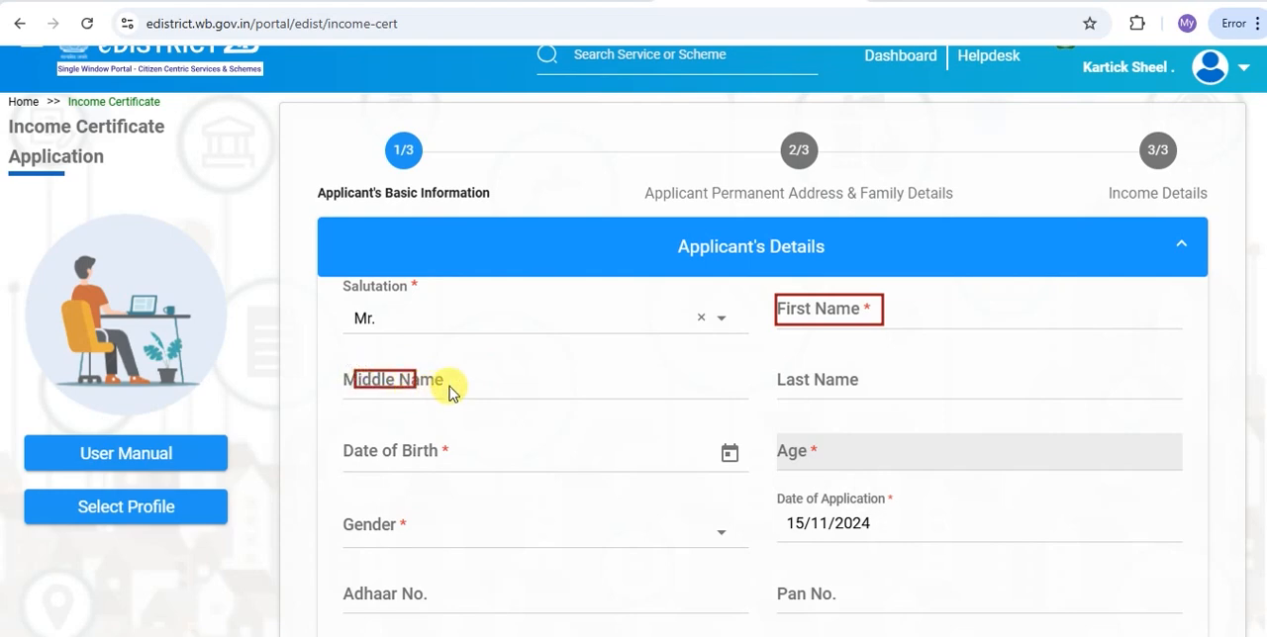
drag(772, 370, 851, 393)
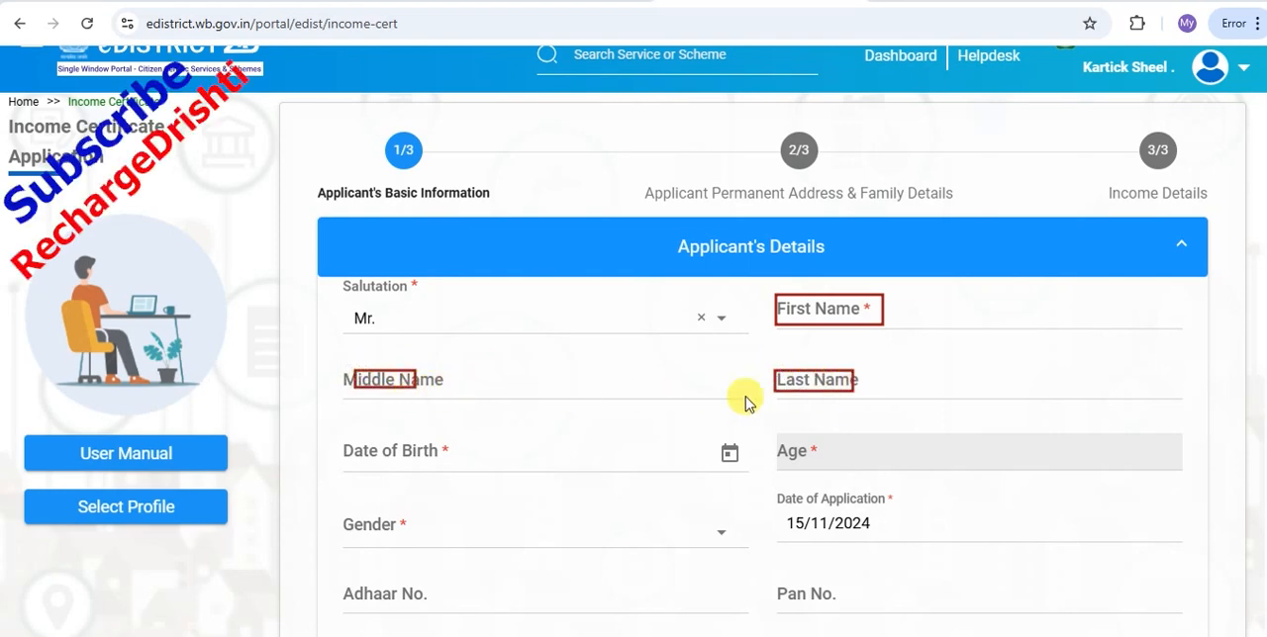
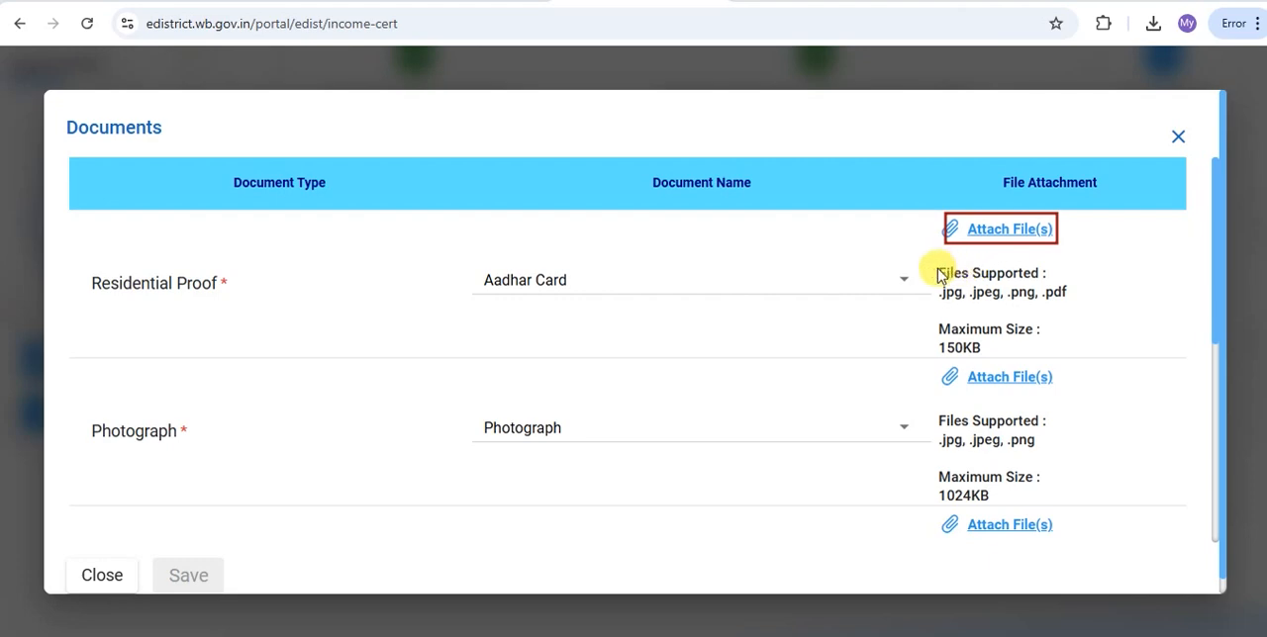
mouse_move(935, 264)
mouse_down()
mouse_move(1009, 300)
mouse_move(1072, 309)
mouse_up()
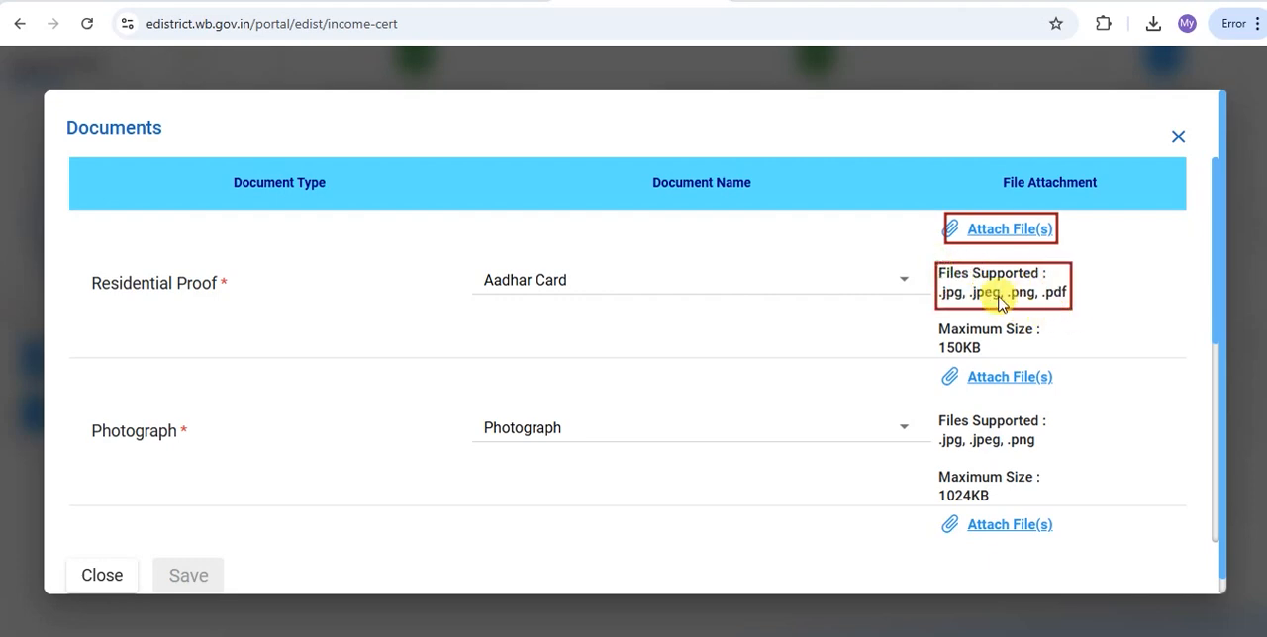
drag(936, 320, 1045, 361)
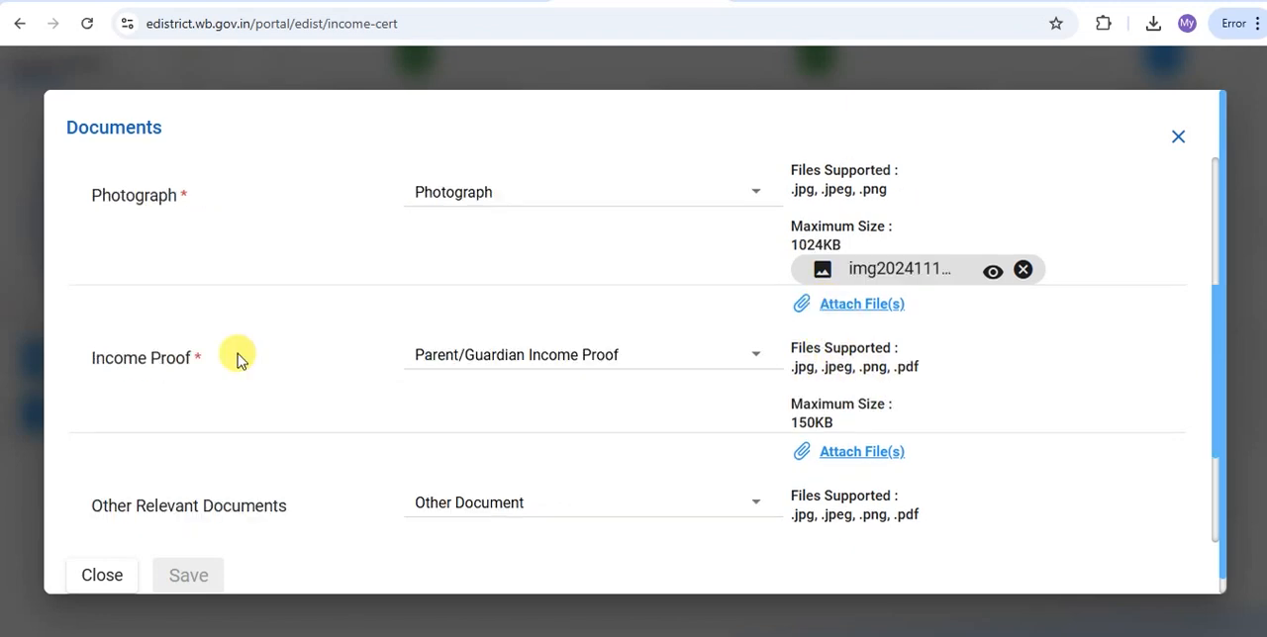
Choose "Income proof from Gram Pradhan/Municipality Councilor" as the Income Proof and keep Other Document for Other Relevant Documents
click(558, 357)
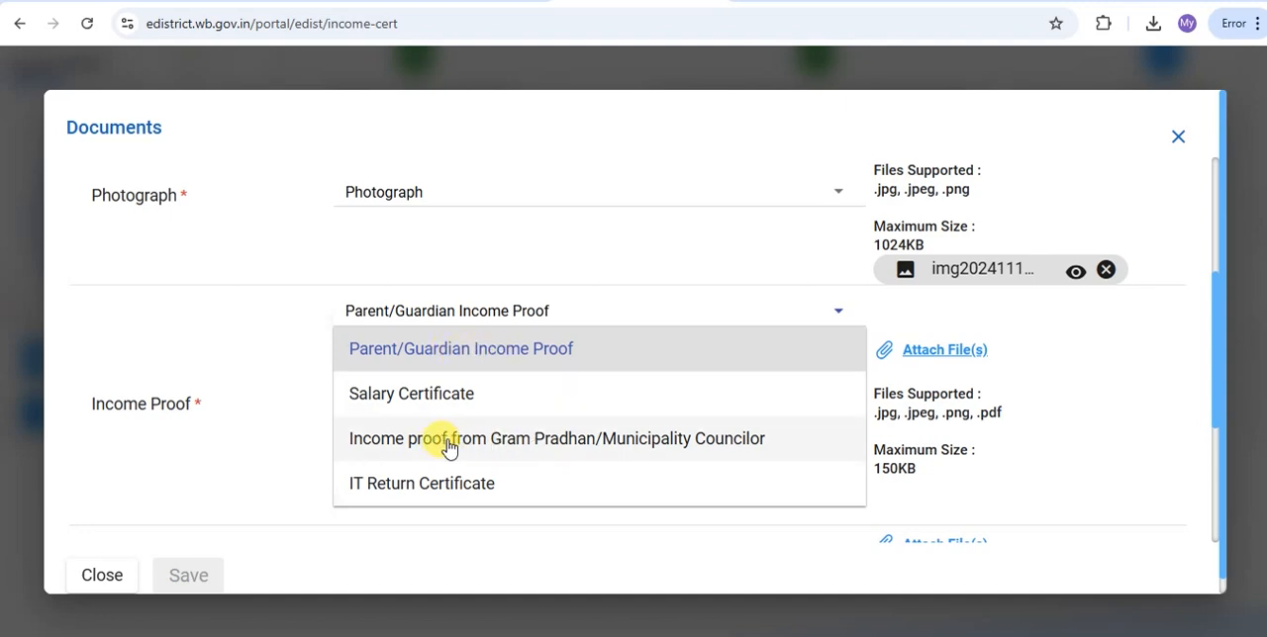
click(532, 444)
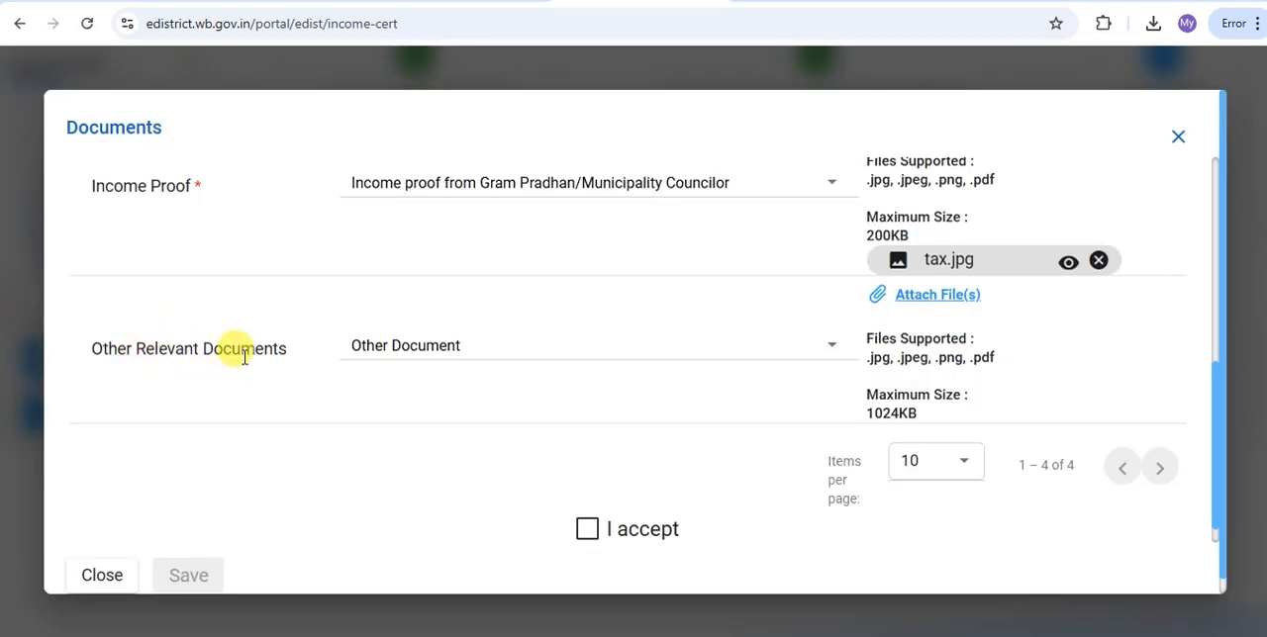
click(477, 348)
click(432, 364)
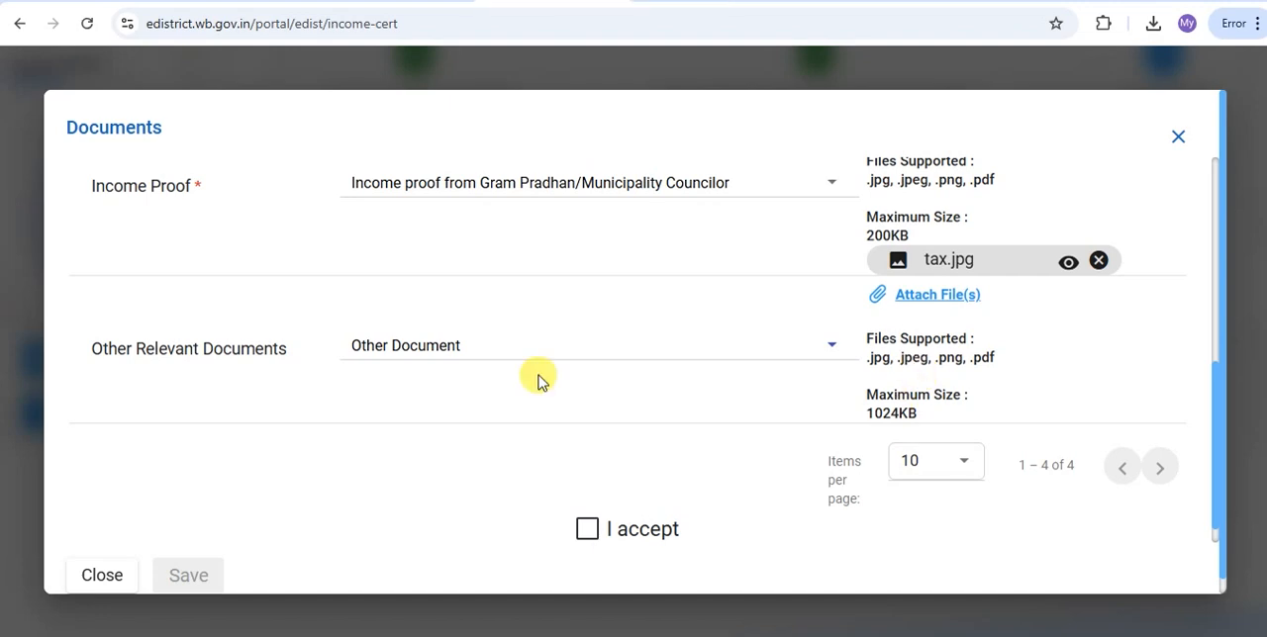
Switch to bdo.pdf and read through the income certificate application letter and its list of enclosed papers
click(958, 6)
scroll(794, 309, down, 2)
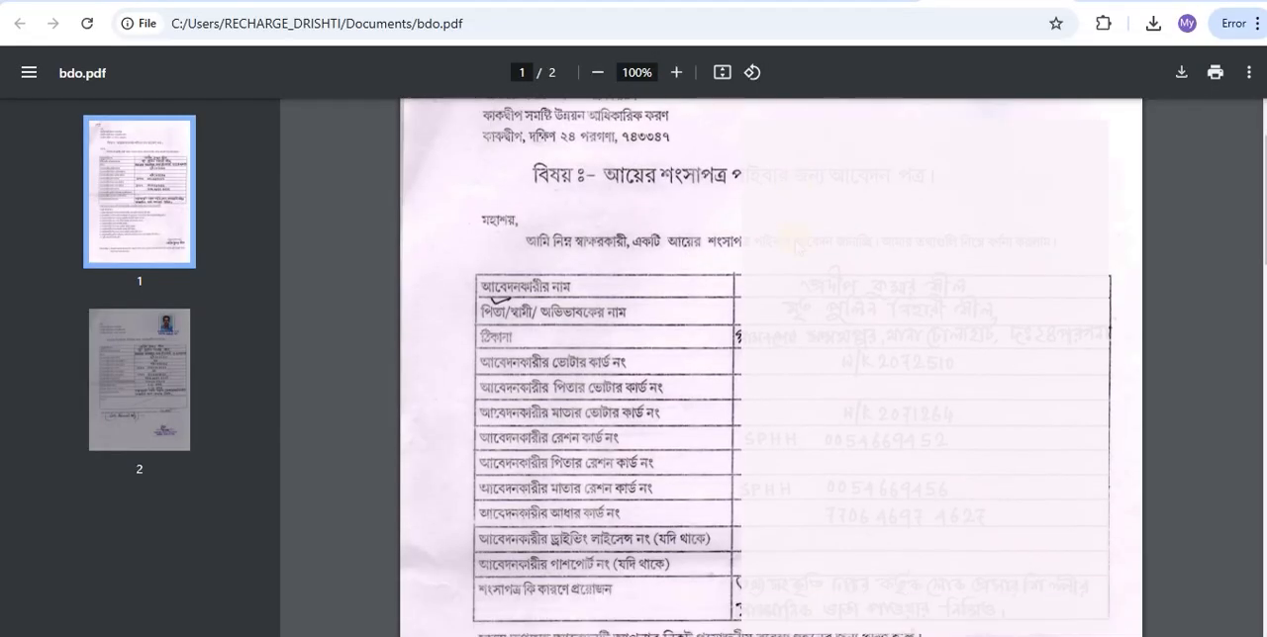
scroll(794, 309, up, 2)
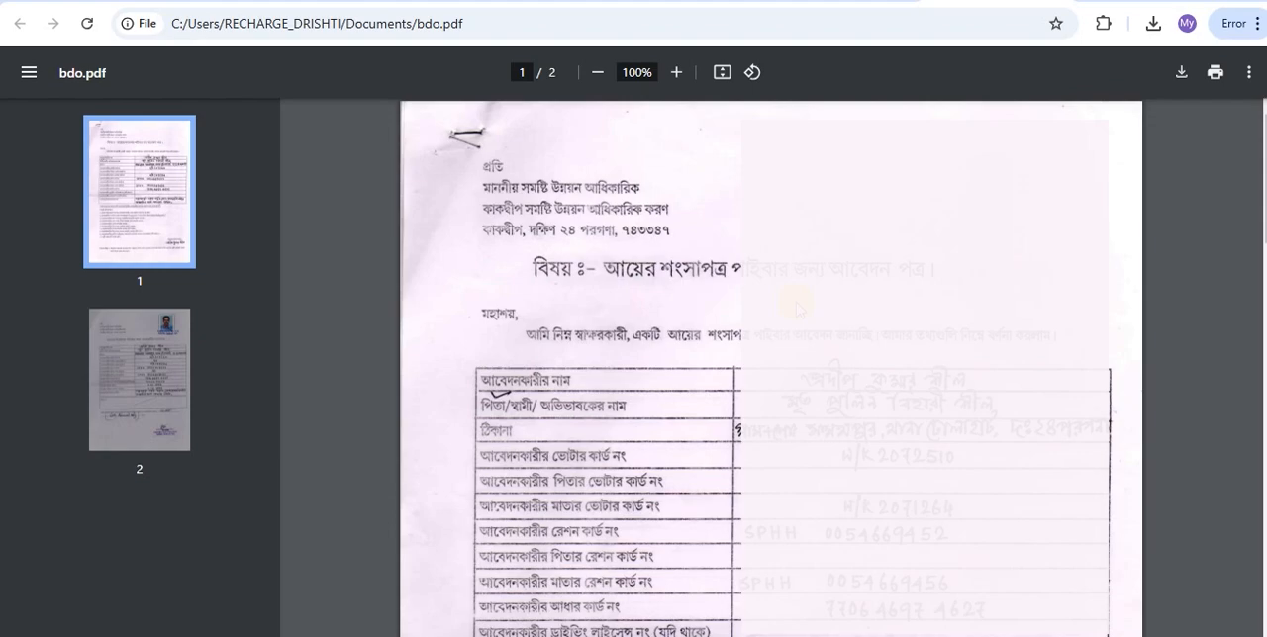
scroll(800, 309, down, 7)
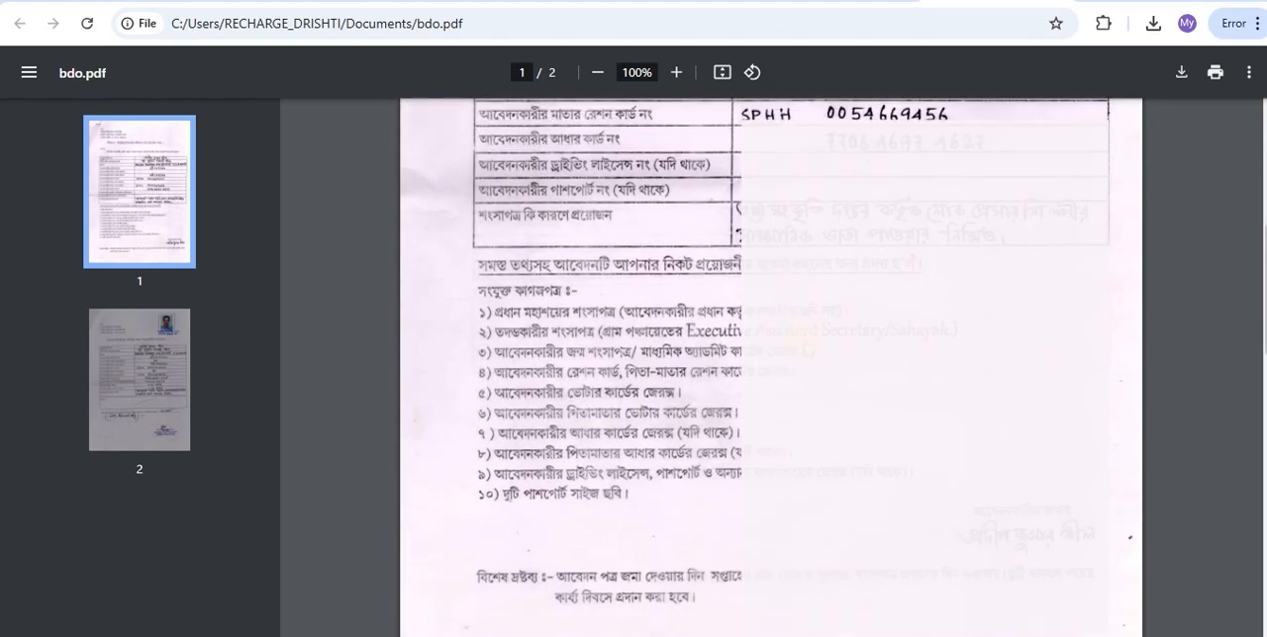
scroll(805, 348, down, 4)
scroll(820, 351, up, 10)
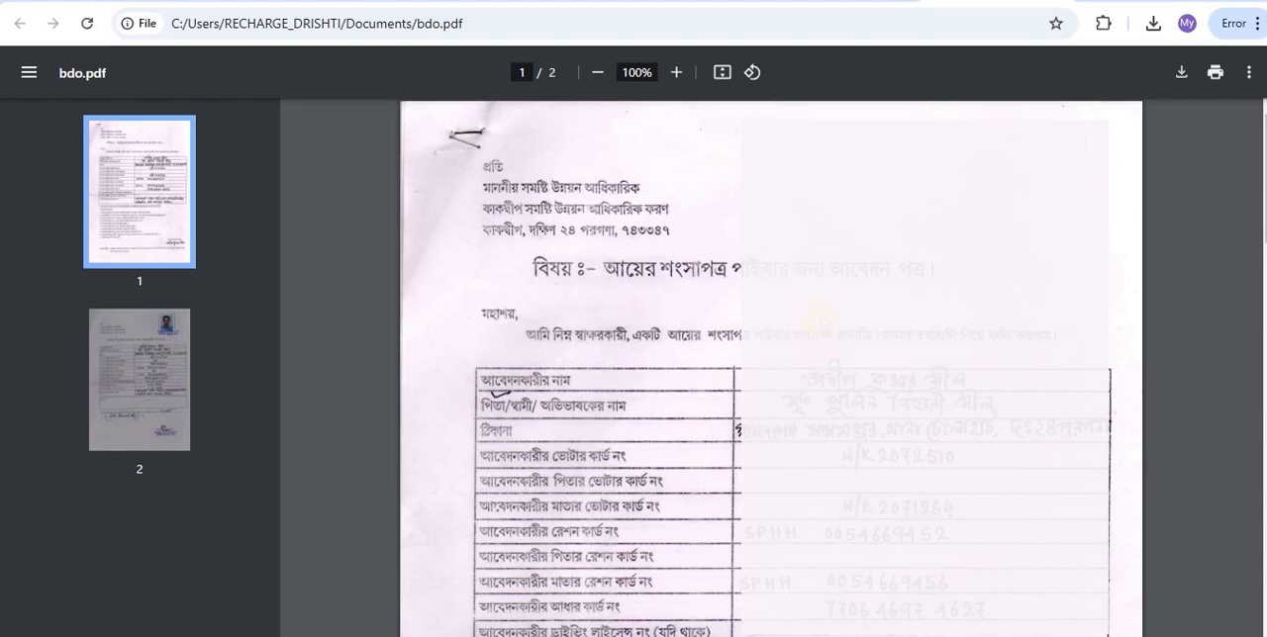
scroll(820, 326, down, 6)
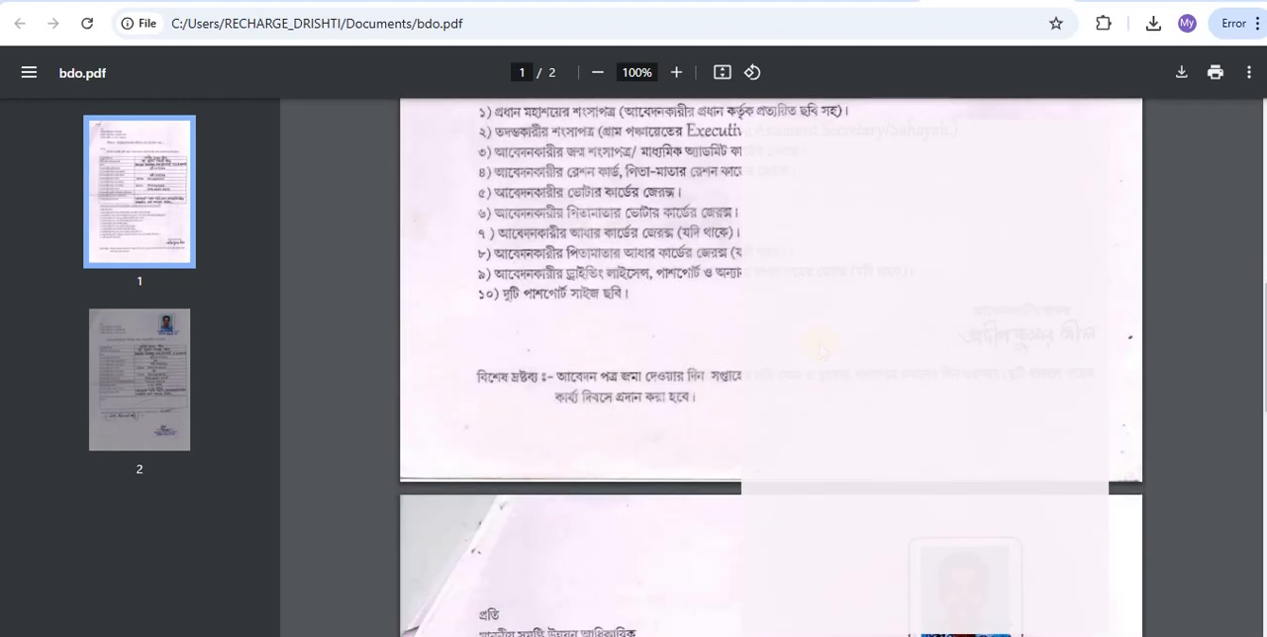
scroll(821, 352, down, 5)
scroll(756, 367, down, 5)
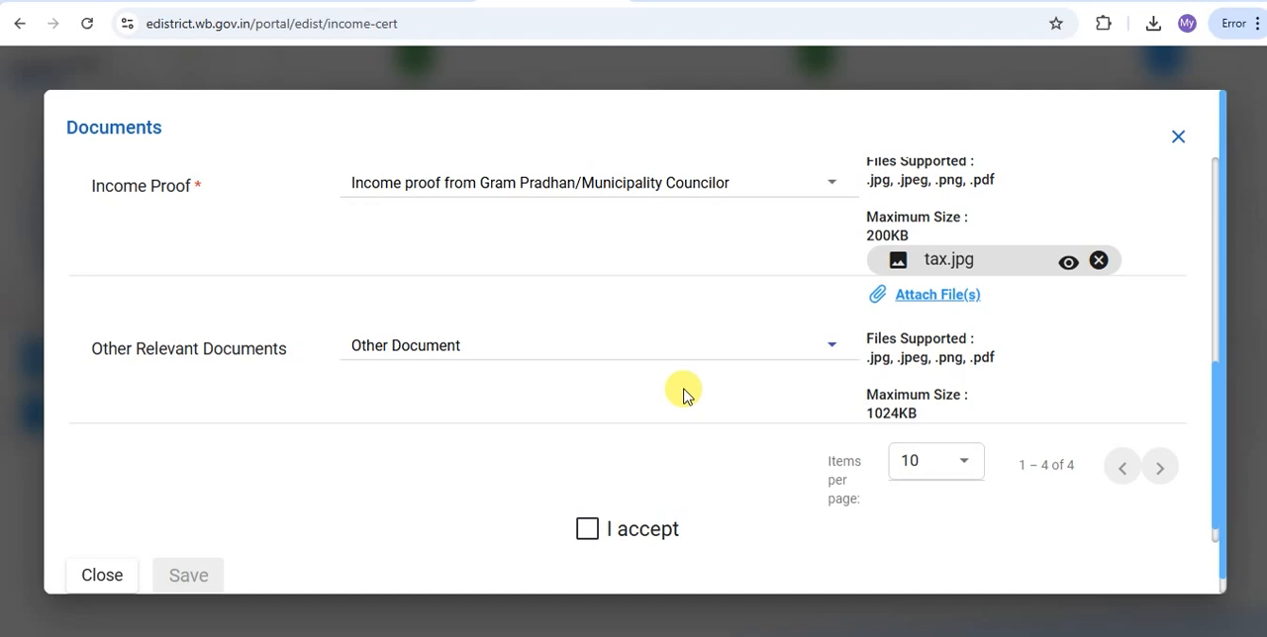
Attach bdo.pdf as the Other Document and save the supporting documents with the declaration accepted
click(913, 296)
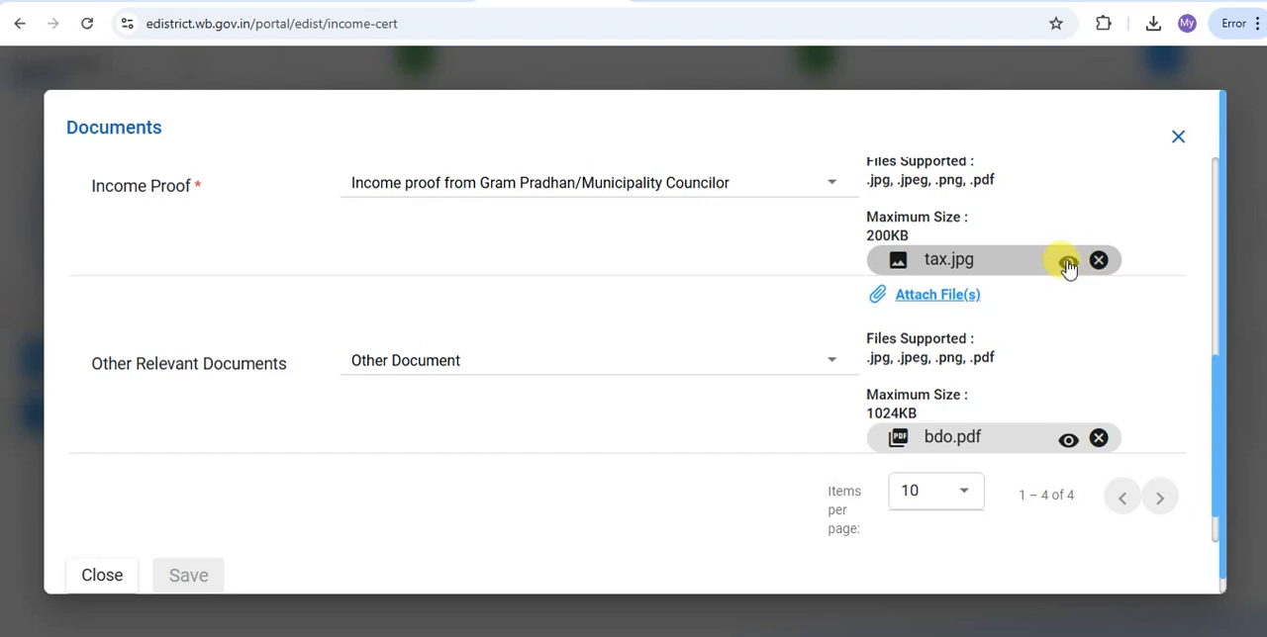
scroll(1061, 282, down, 1)
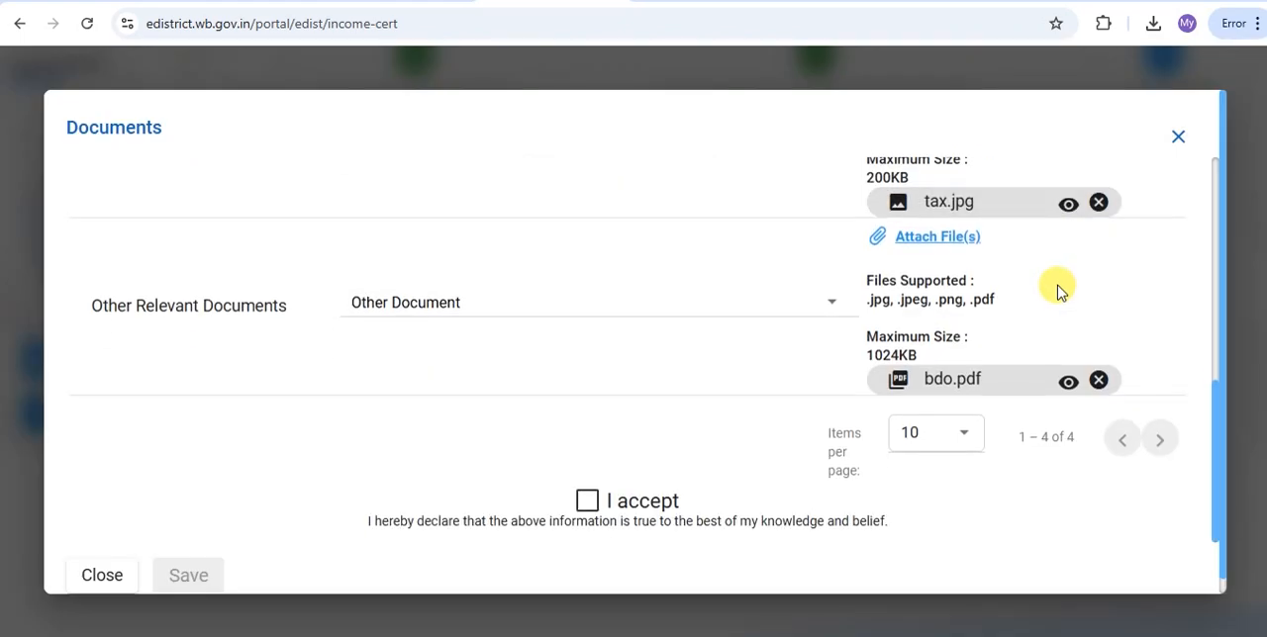
click(588, 501)
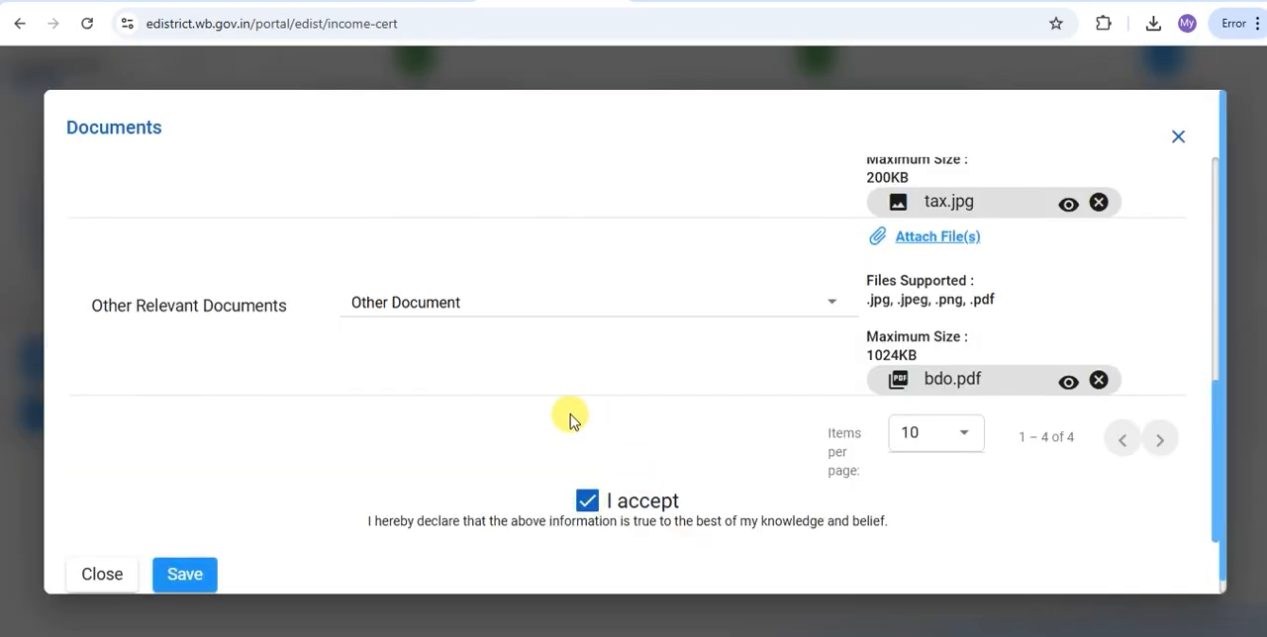
scroll(396, 494, down, 1)
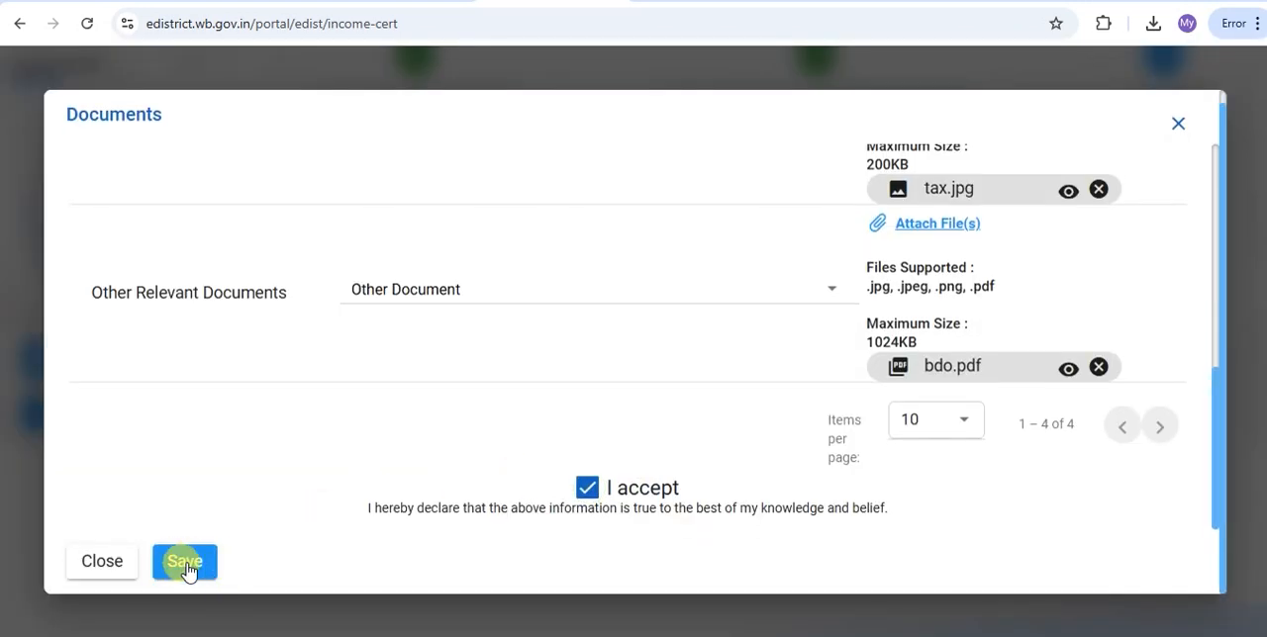
click(186, 562)
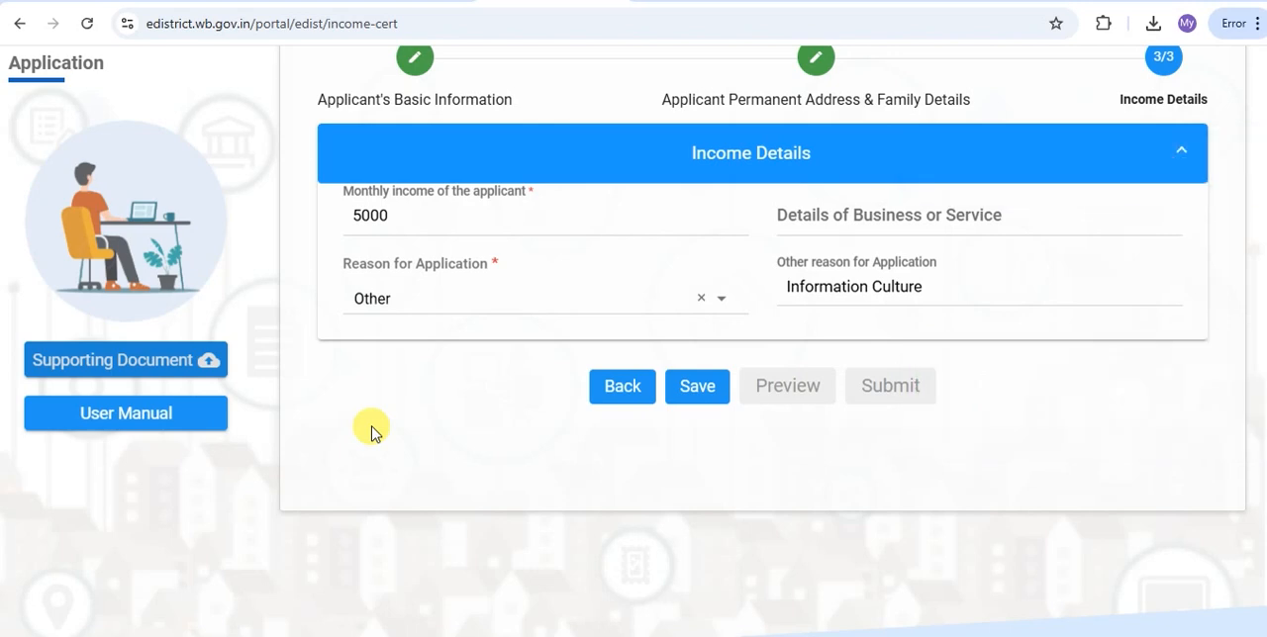
Save the completed Income Details and preview the application
click(699, 390)
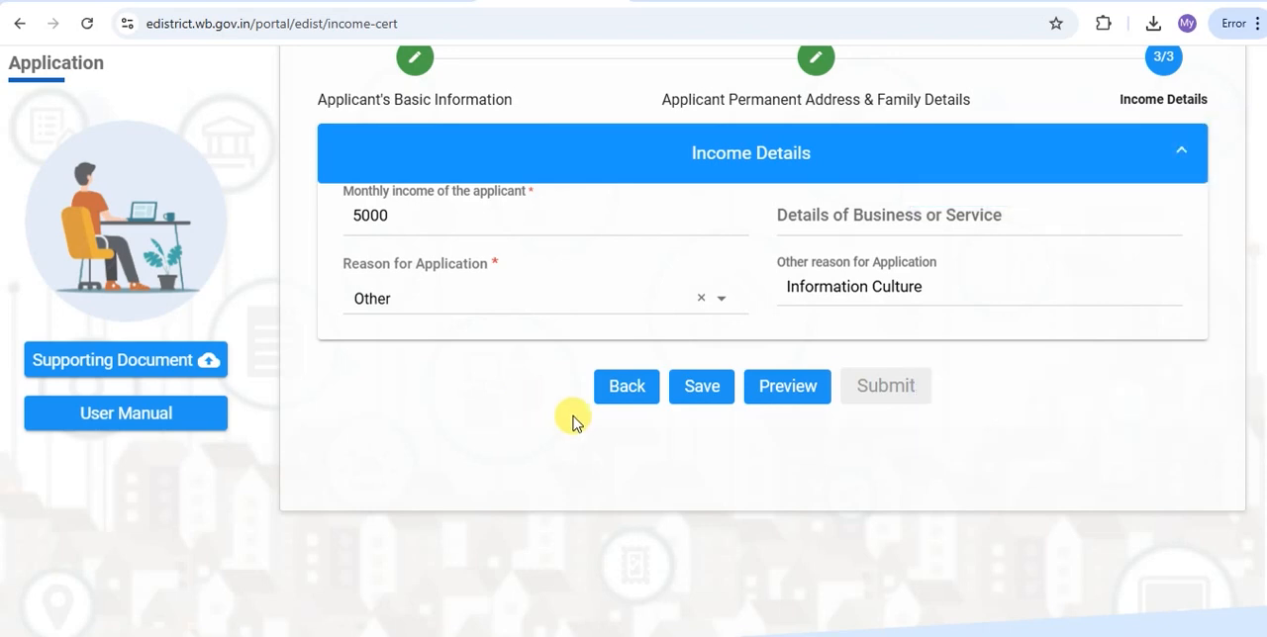
click(795, 392)
click(782, 395)
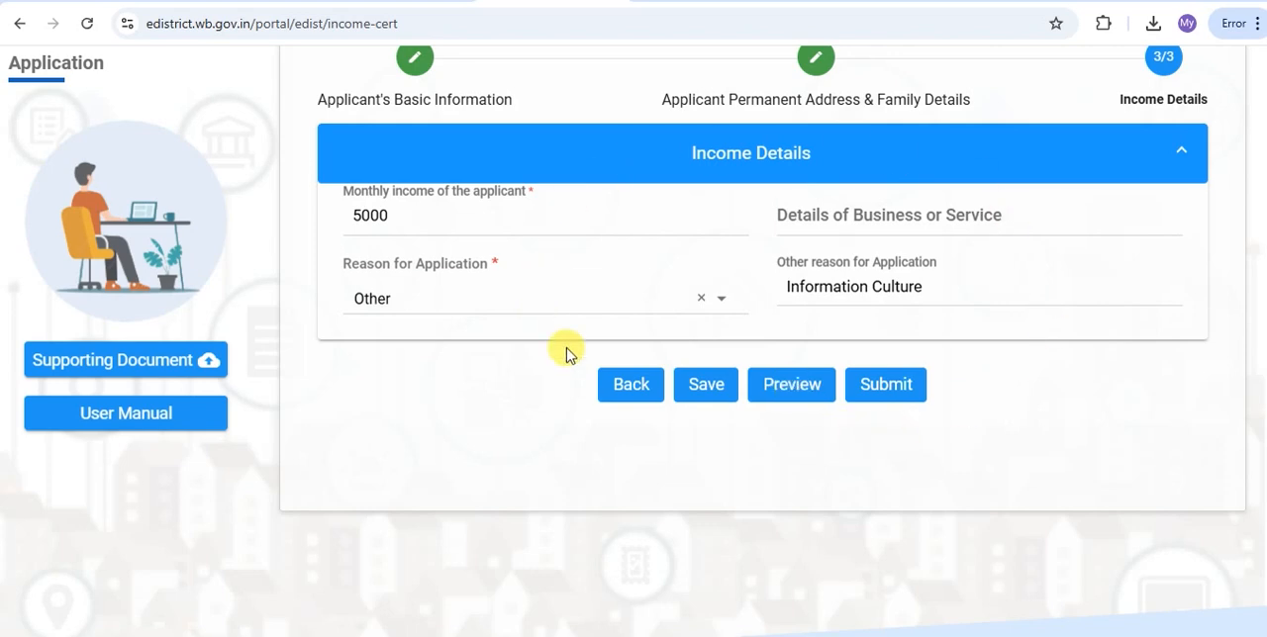
Submit the Income Certificate application and close its summary after checking the acknowledgement download option
click(888, 387)
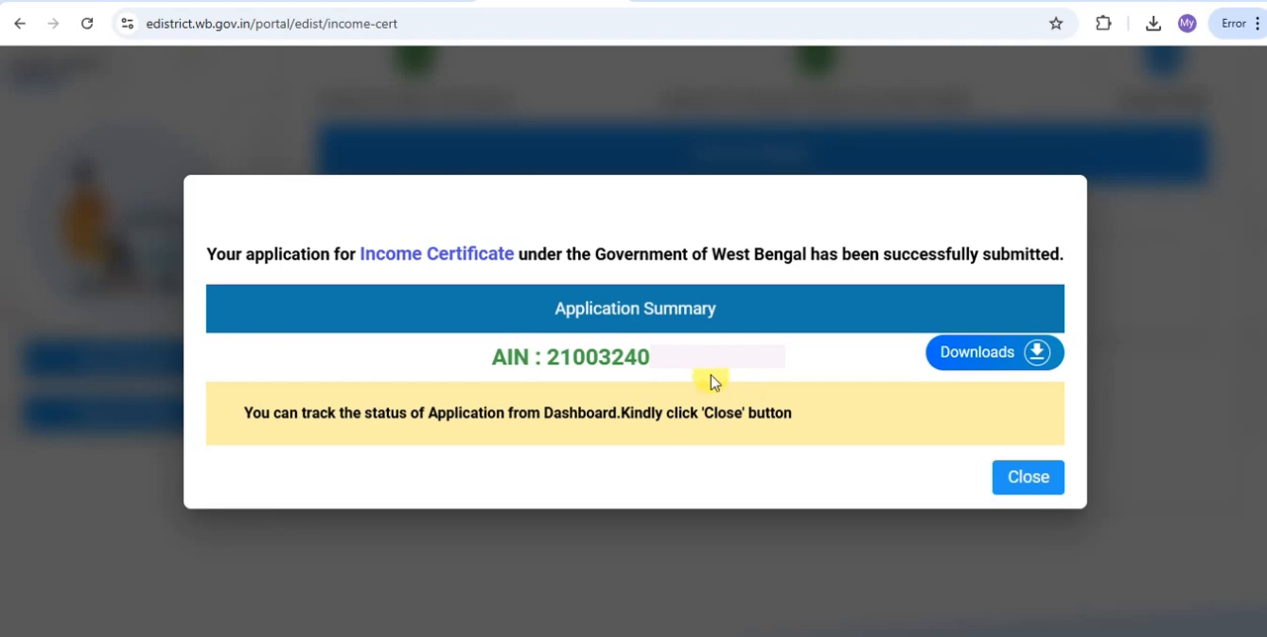
click(989, 362)
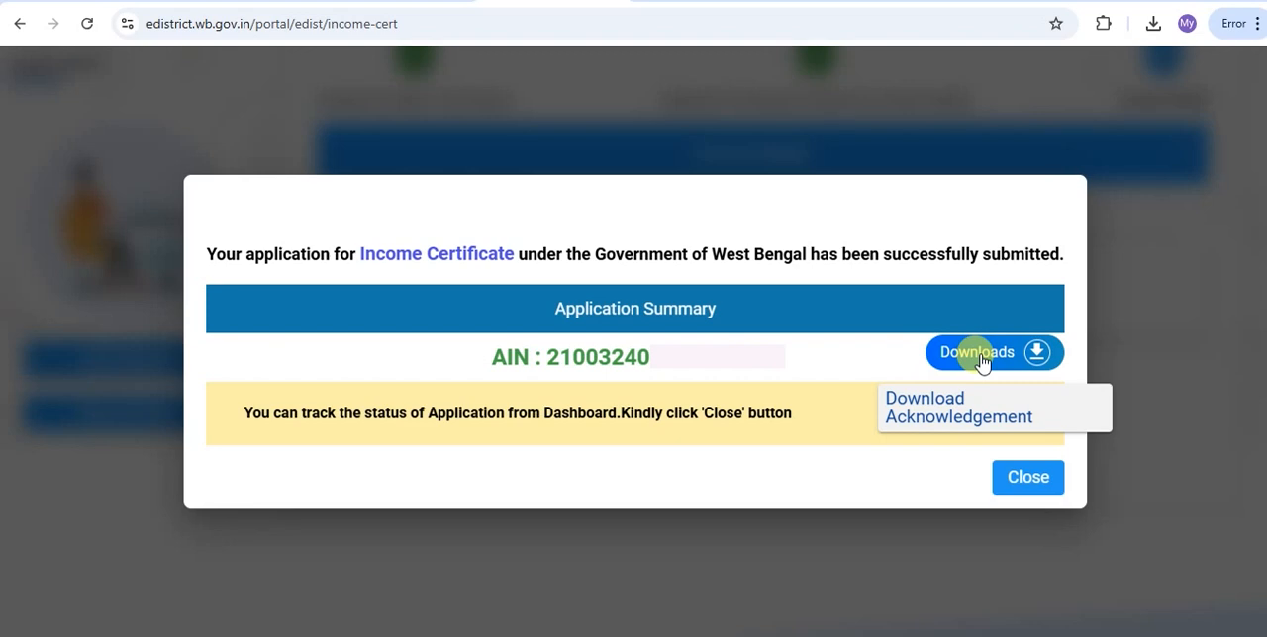
click(1028, 479)
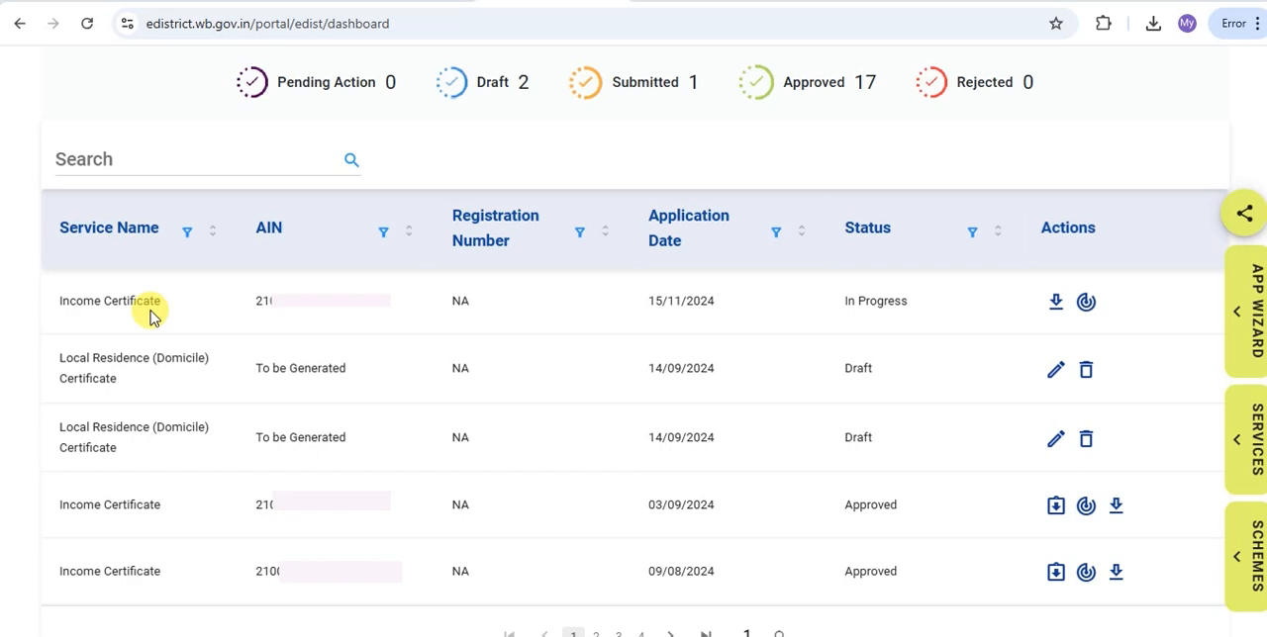
Examine the dashboard for the new Income Certificate application's status and the actions offered for in-progress and approved applications
mouse_move(53, 281)
mouse_down()
mouse_move(128, 317)
mouse_move(717, 338)
mouse_move(939, 323)
mouse_up()
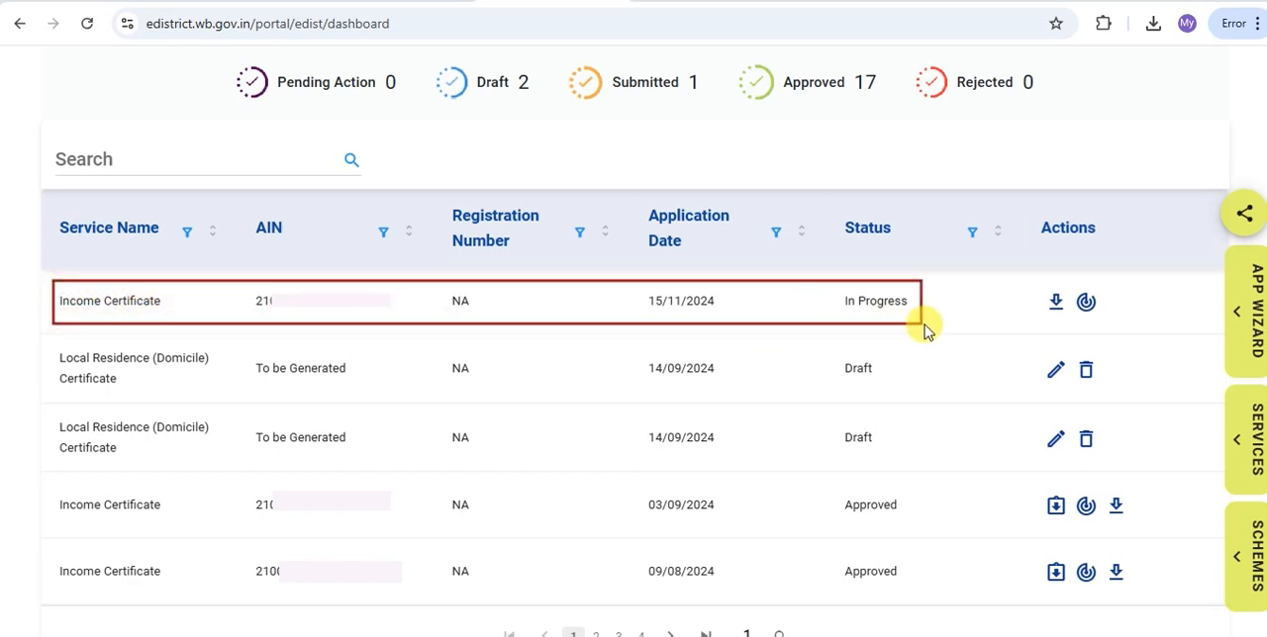
drag(849, 301, 909, 315)
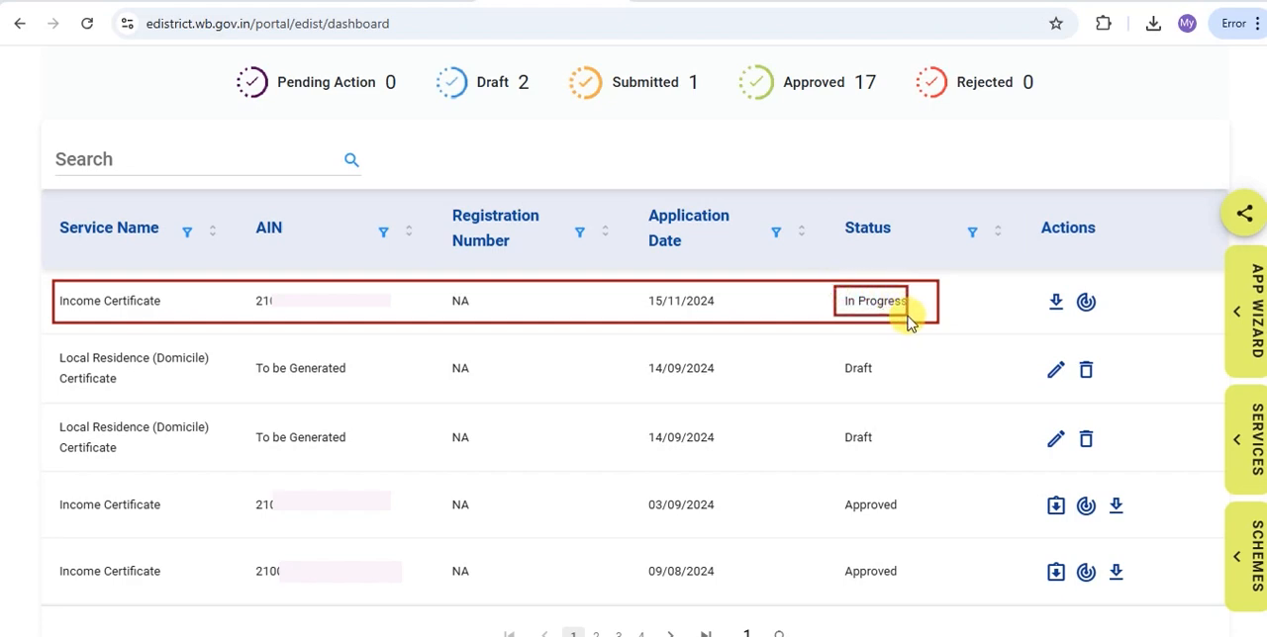
drag(1037, 218, 1095, 241)
drag(1042, 288, 1111, 320)
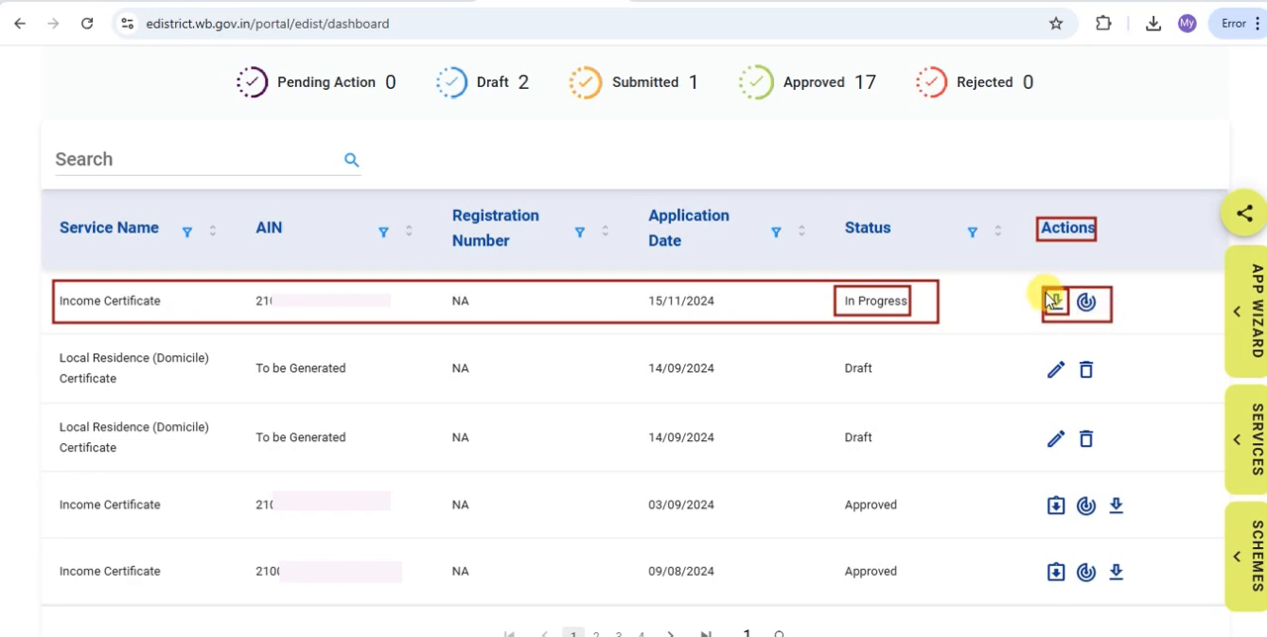
drag(1078, 287, 1105, 318)
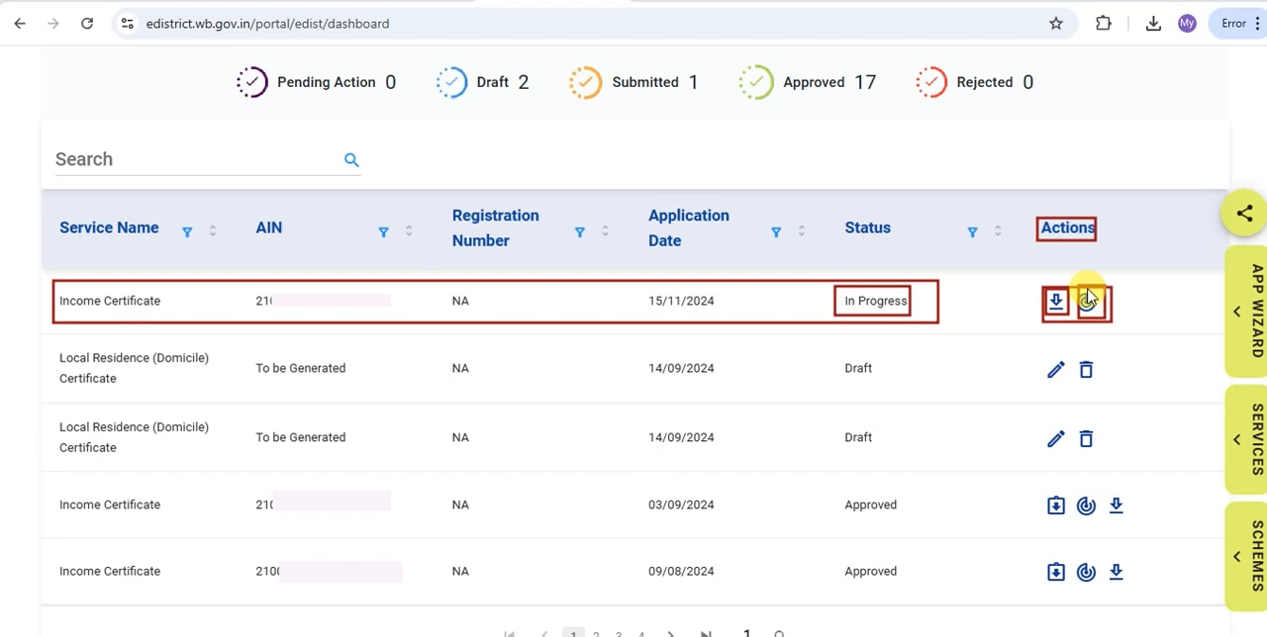
drag(1039, 484, 1150, 528)
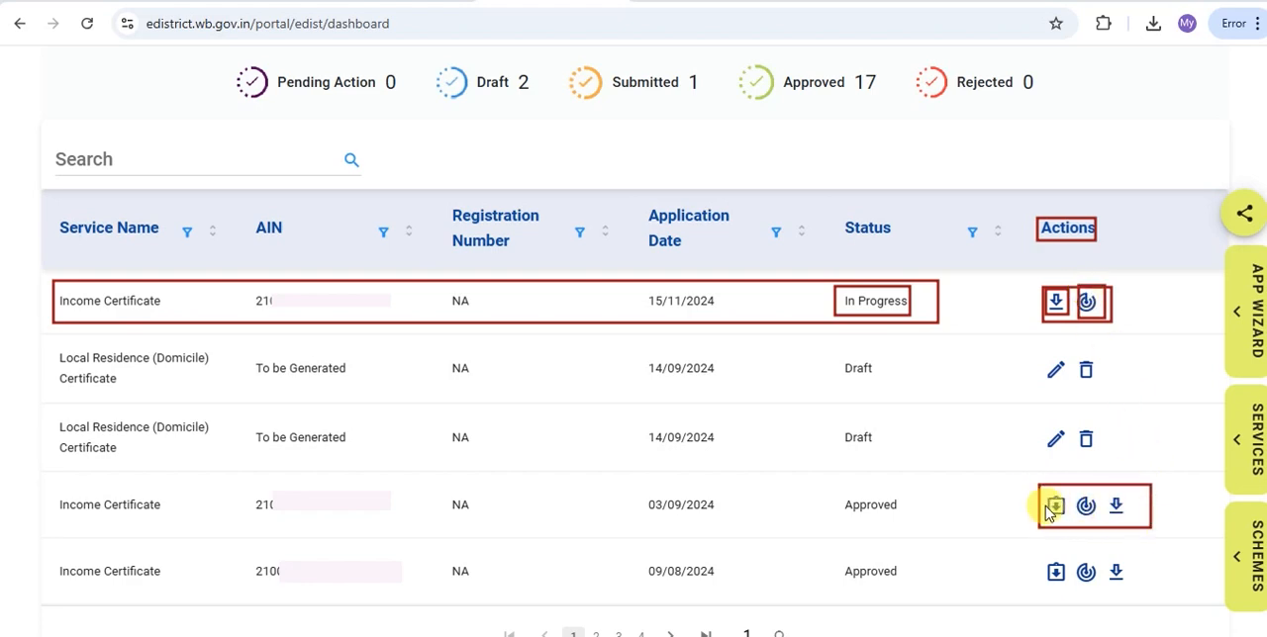
drag(1046, 490, 1072, 524)
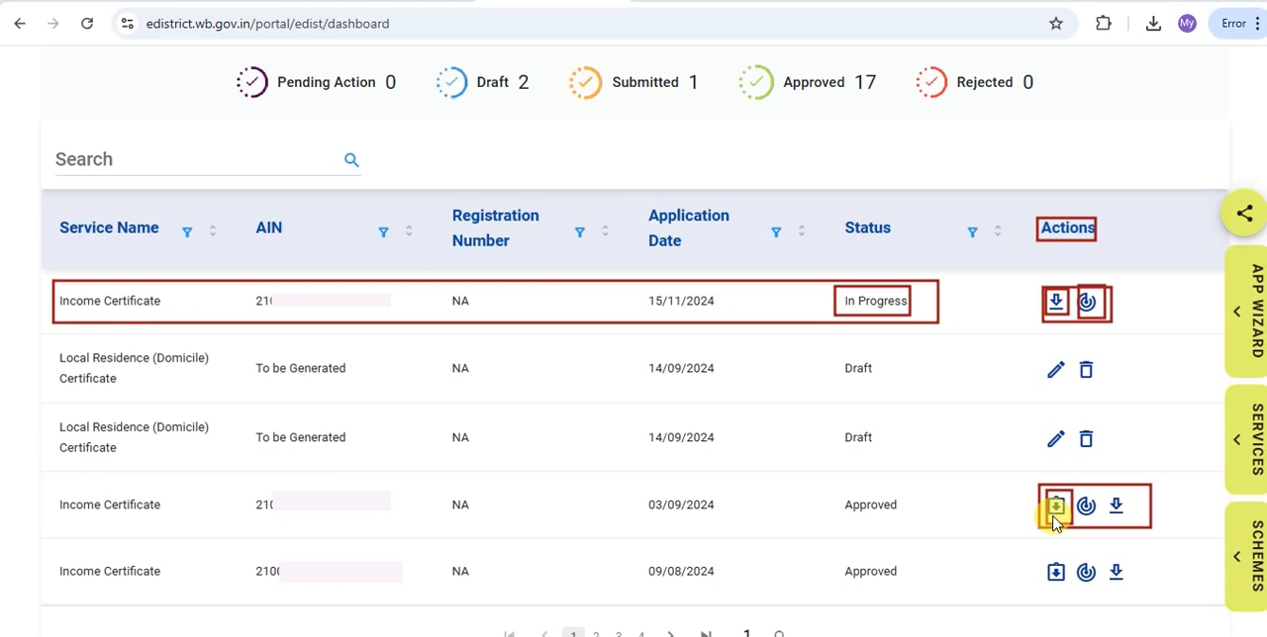
drag(1045, 492, 1073, 518)
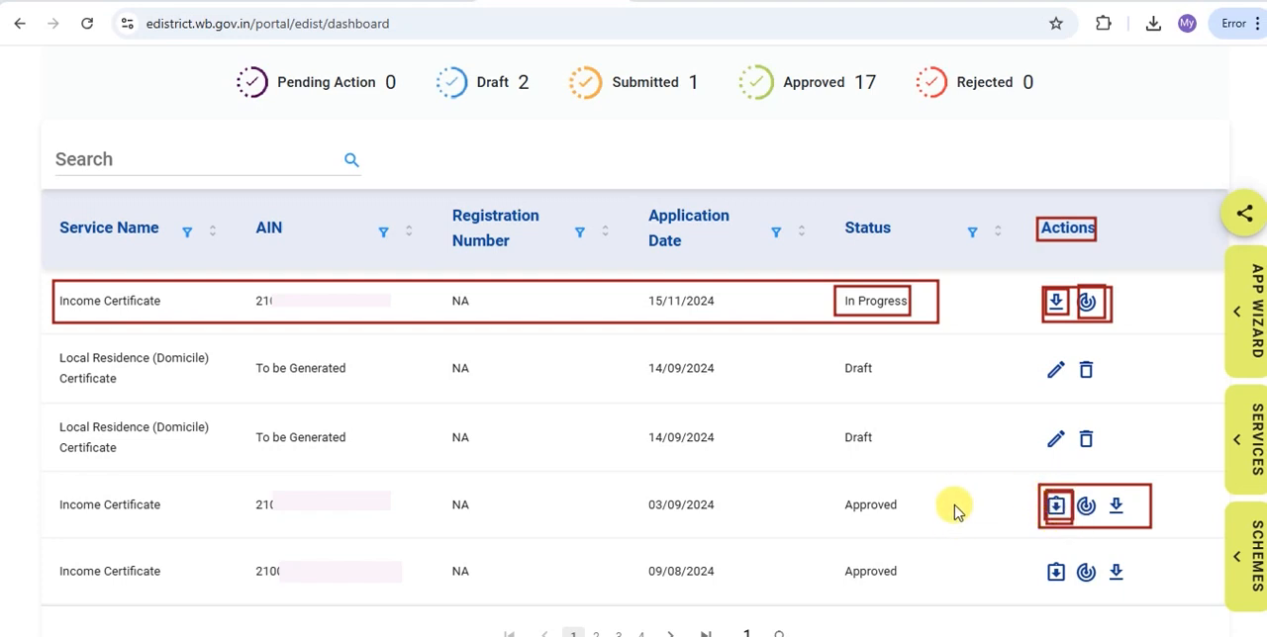
key(Escape)
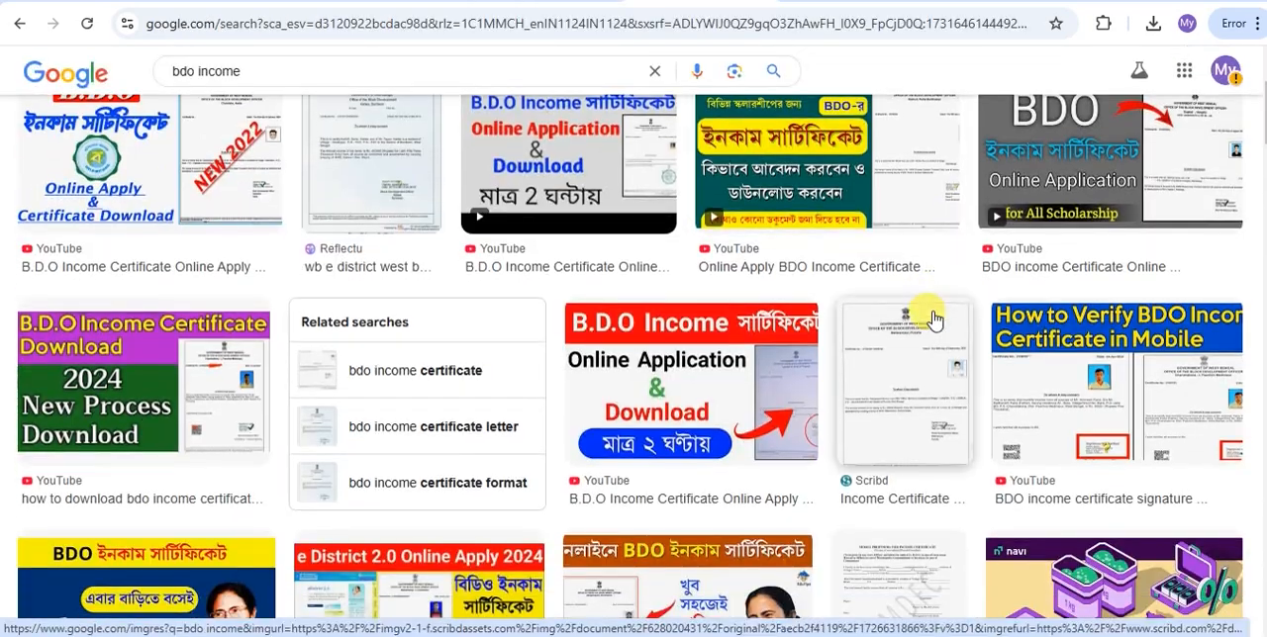
scroll(924, 315, down, 2)
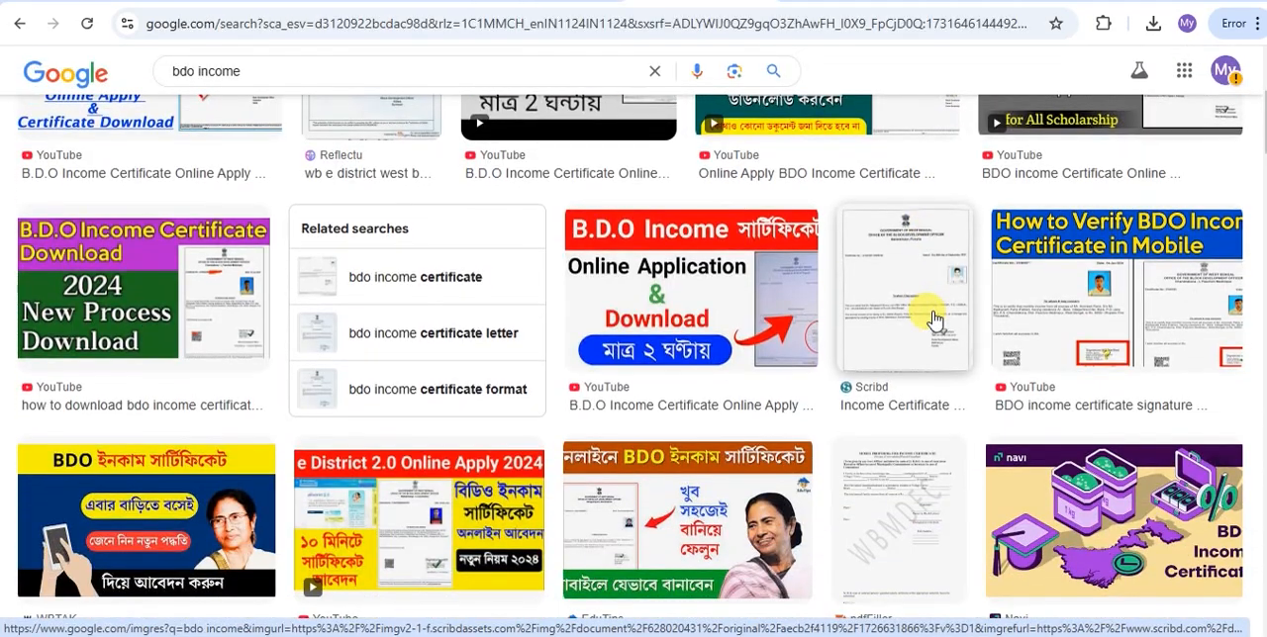
scroll(932, 319, down, 1)
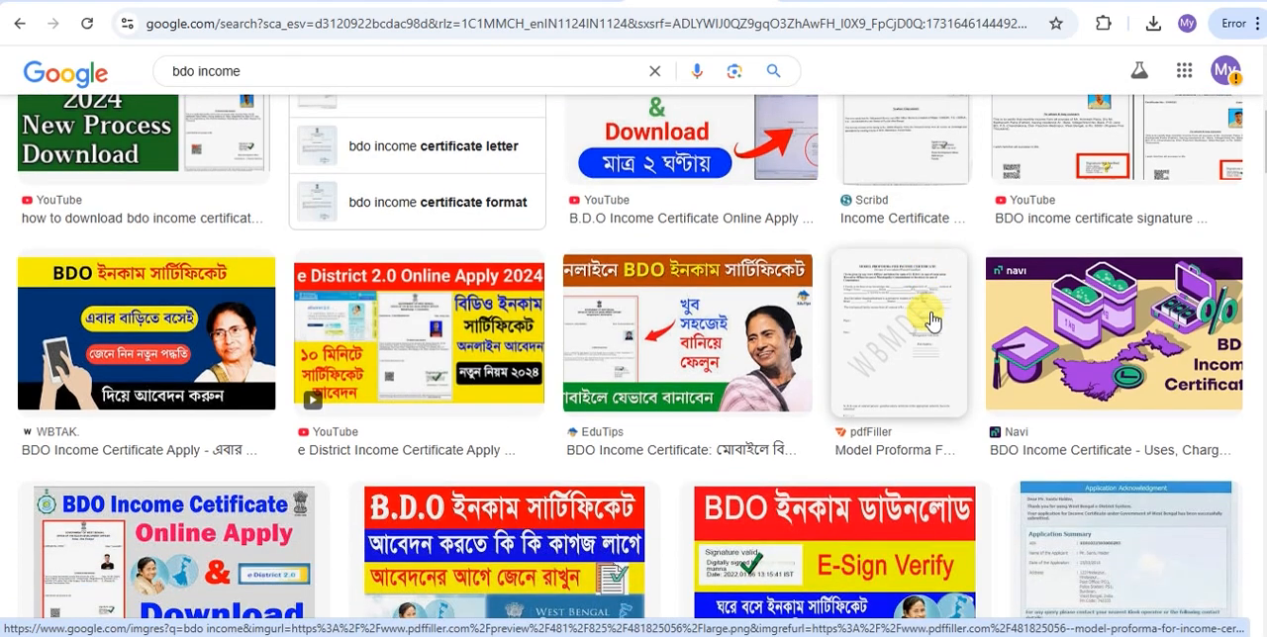
scroll(932, 319, down, 1)
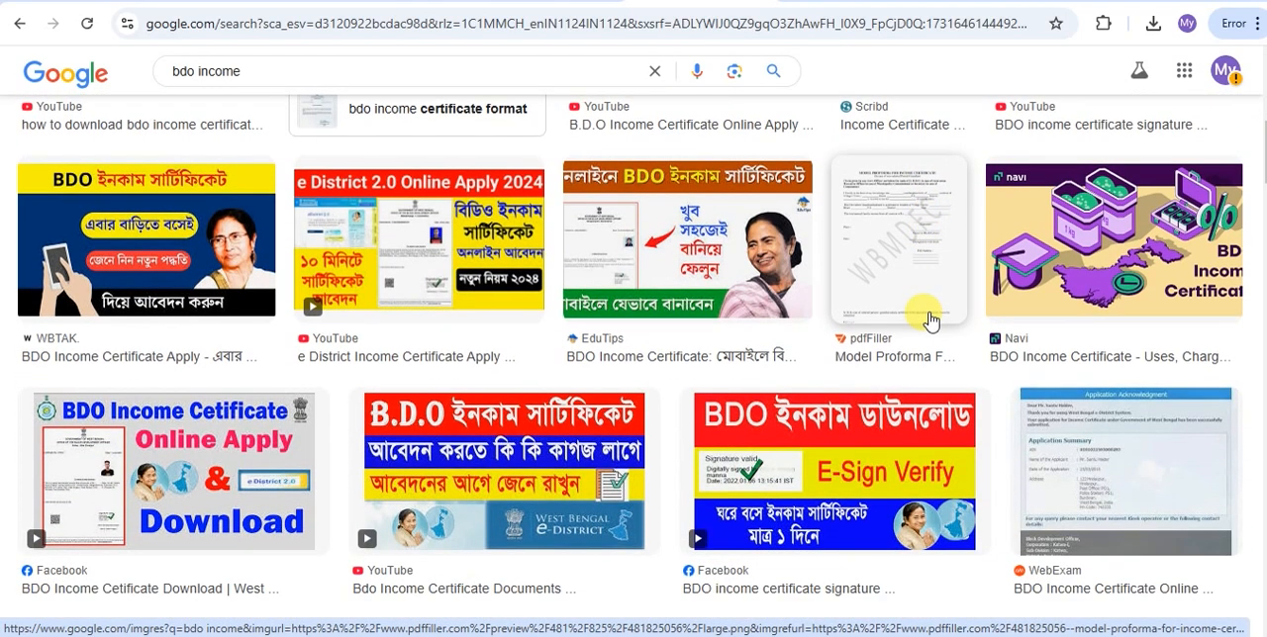